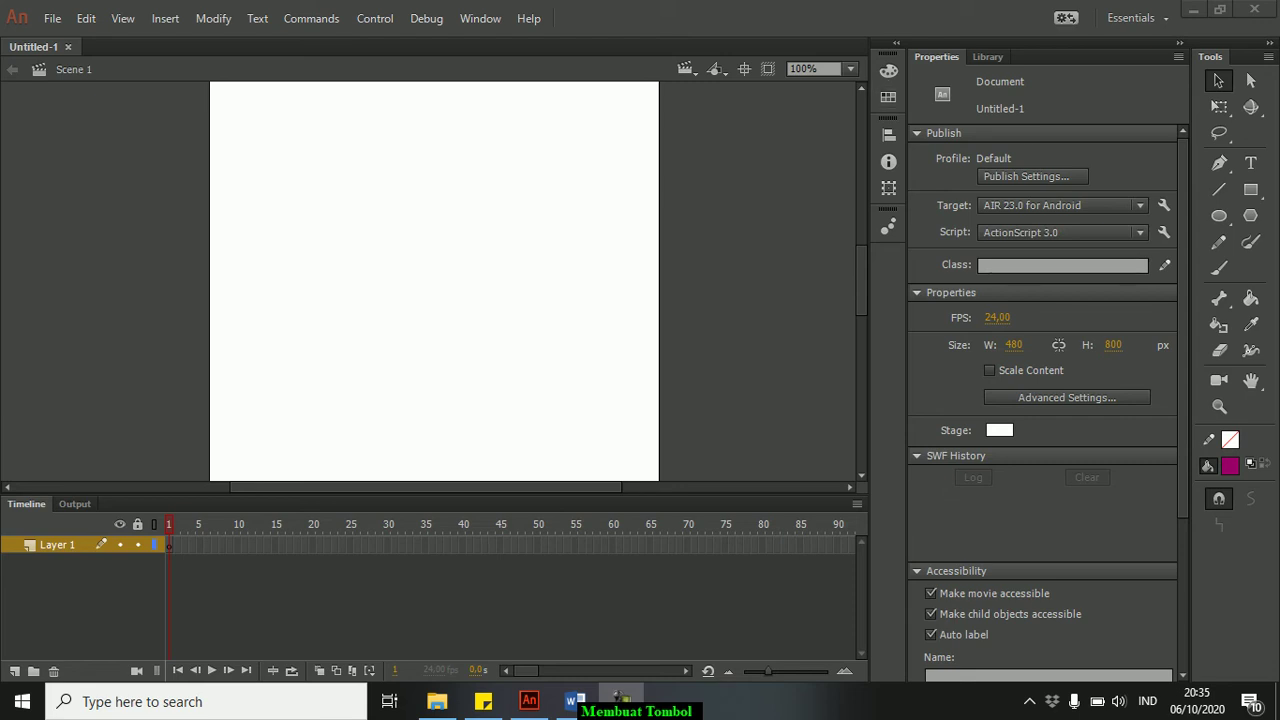
- Draw two strokeless magenta ovals on the stage: a larger oval and, to its right, a circle about 106 px across
click(1218, 215)
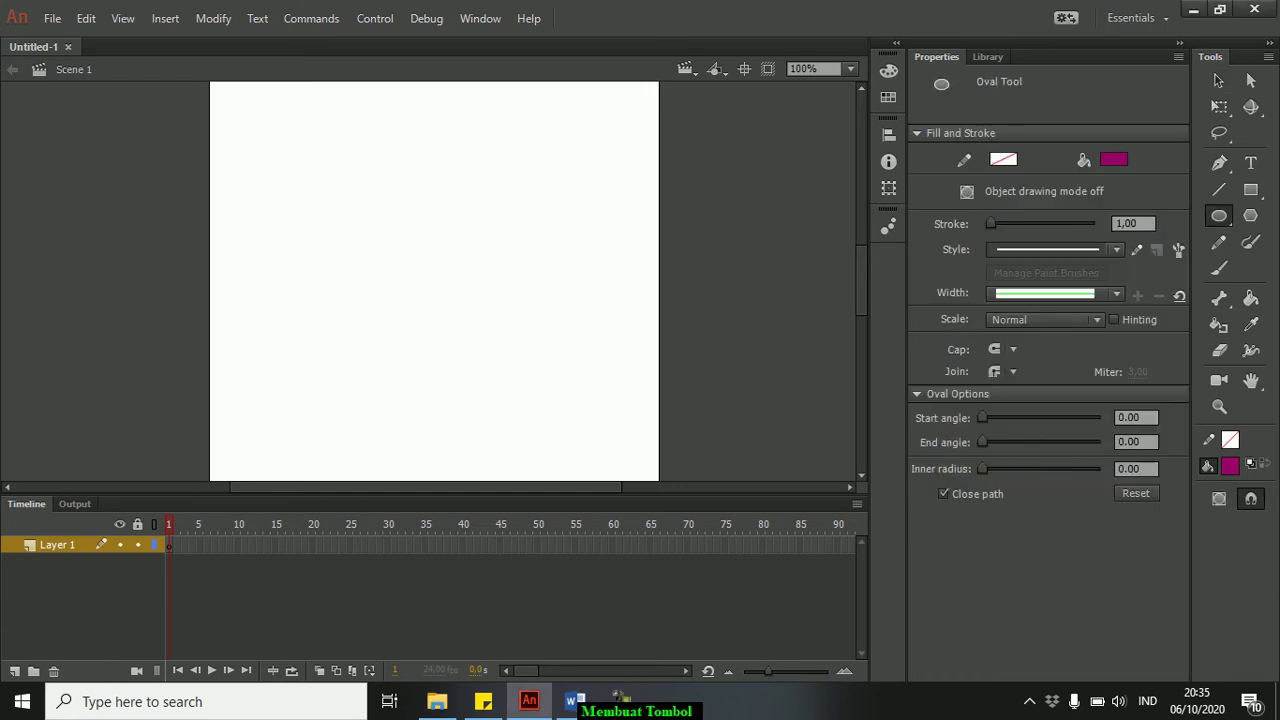
drag(294, 184, 427, 299)
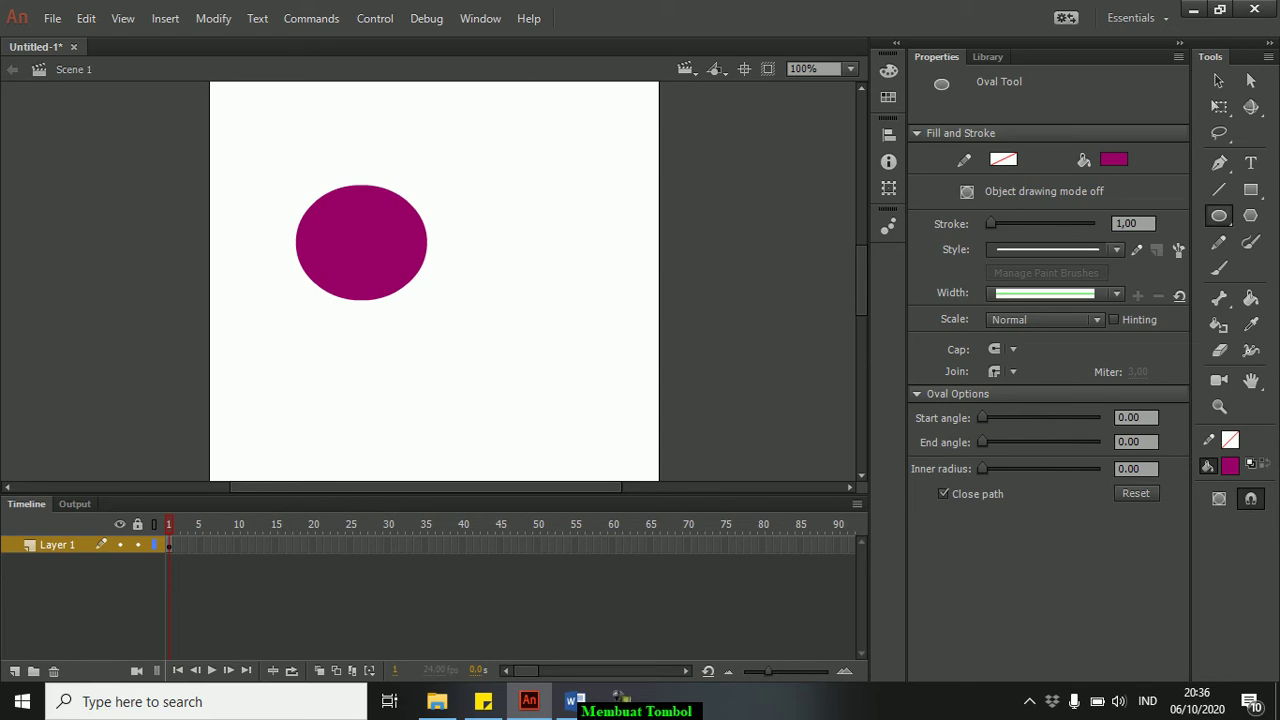
click(1219, 215)
drag(460, 210, 560, 309)
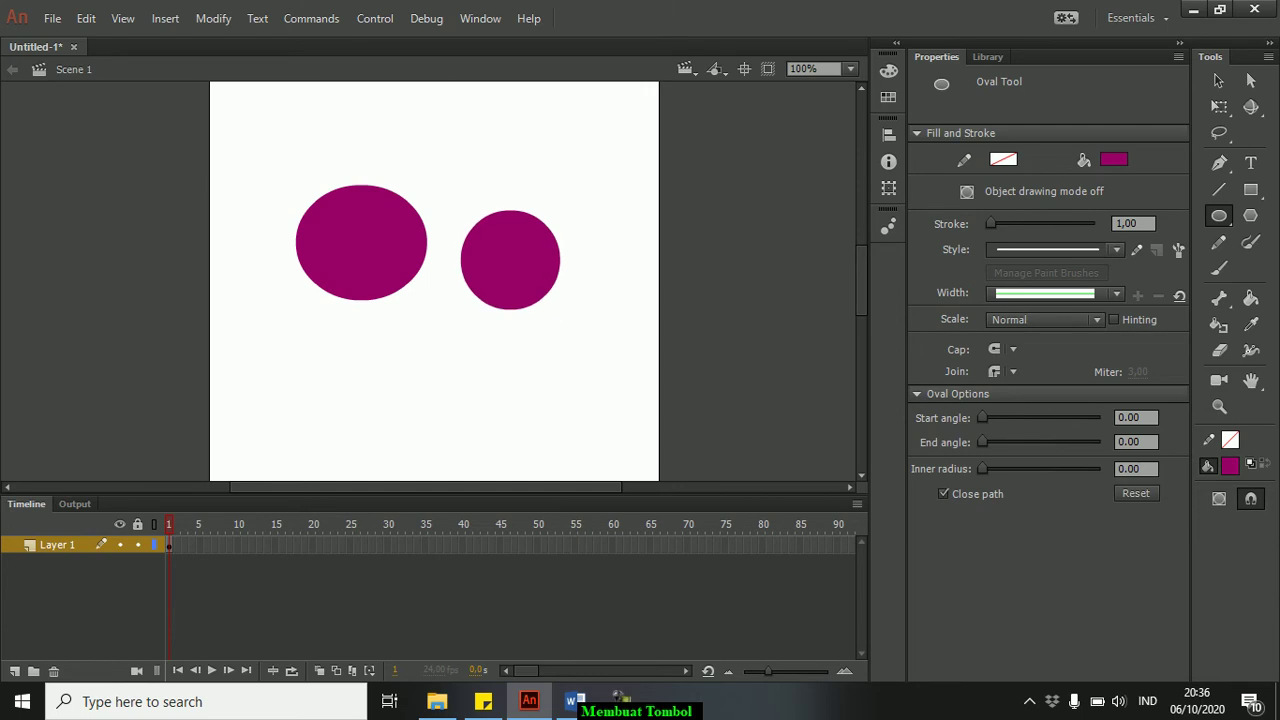
- Fill the smaller circle with the white-to-black radial gradient using the Paint Bucket, placing the highlight at the circle's centre
click(1114, 159)
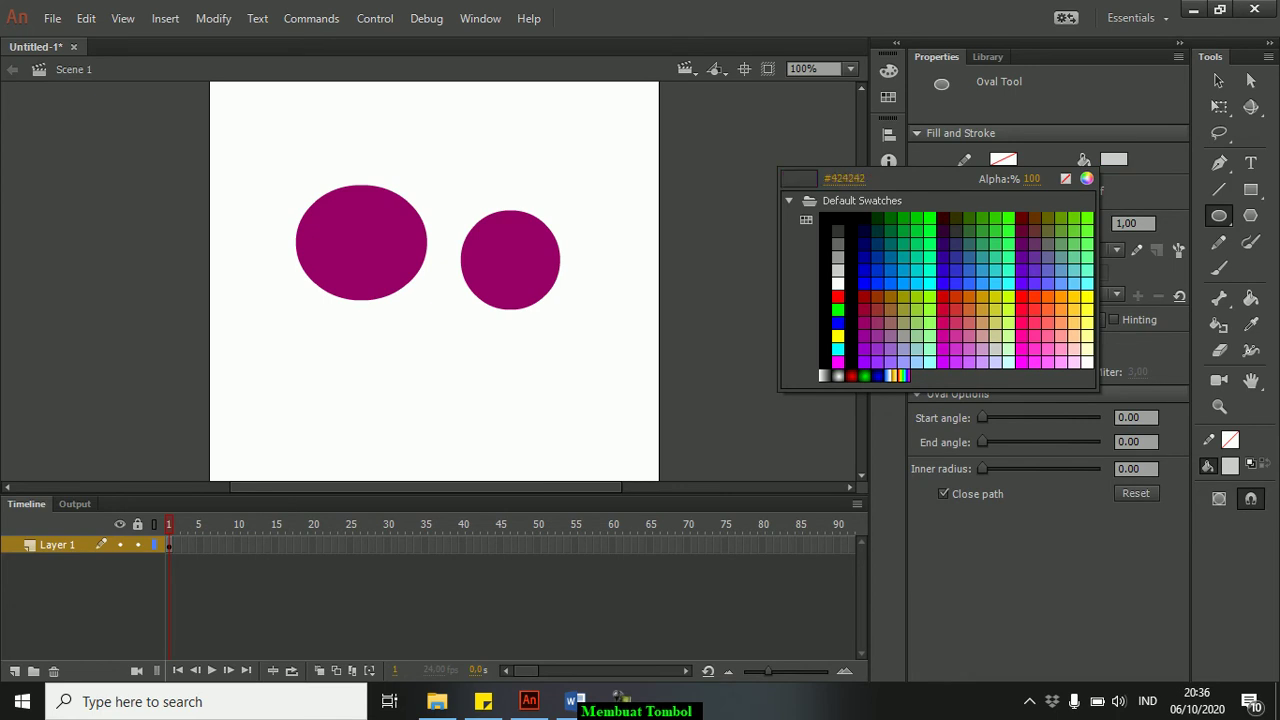
click(838, 376)
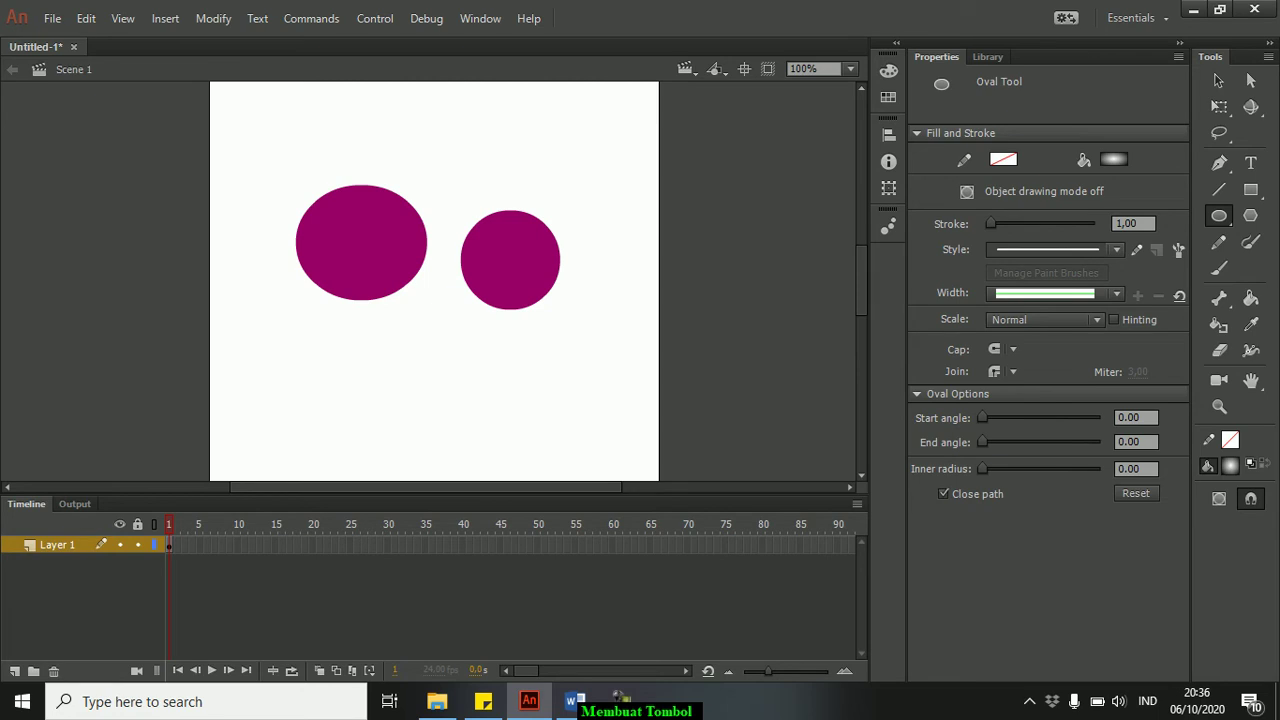
click(1250, 299)
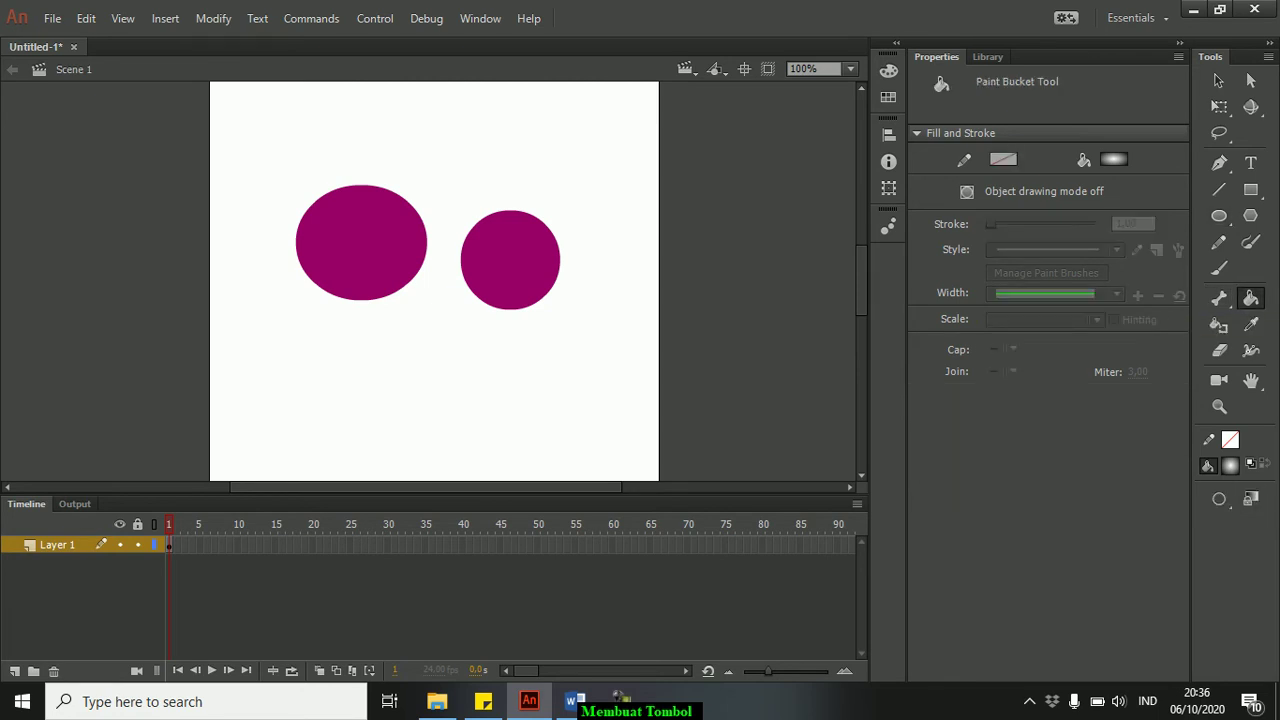
click(488, 240)
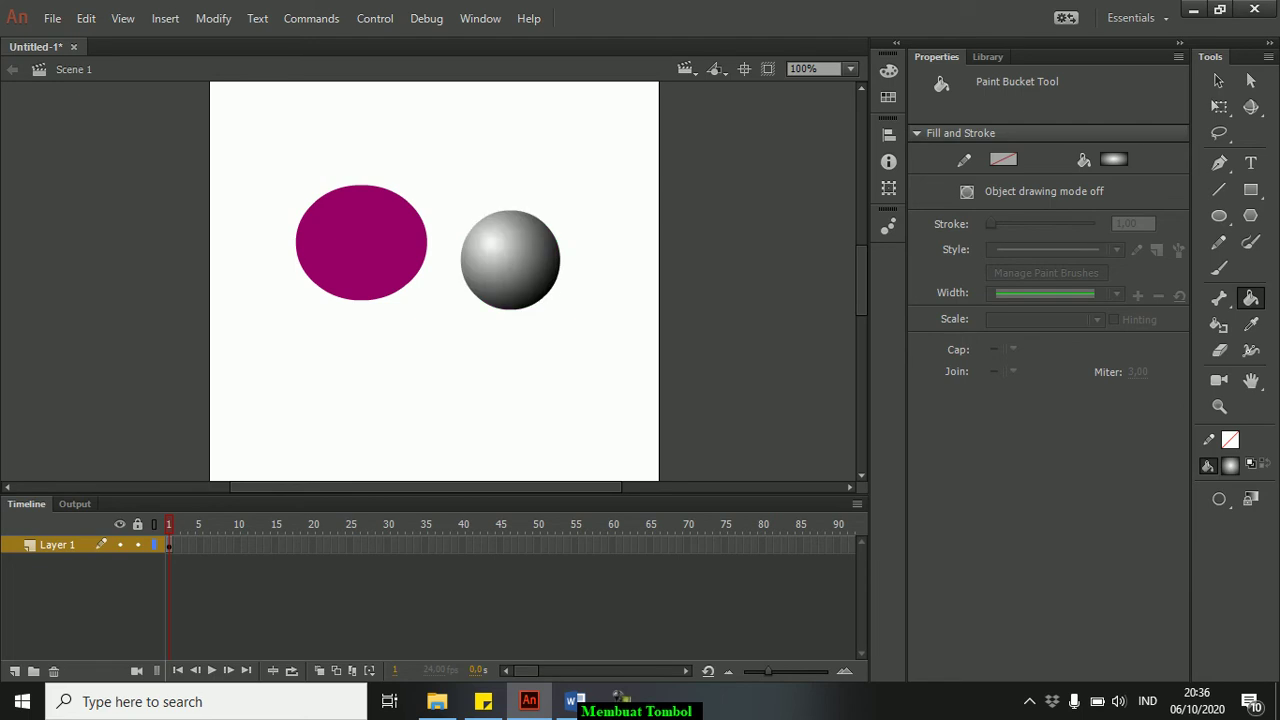
click(494, 248)
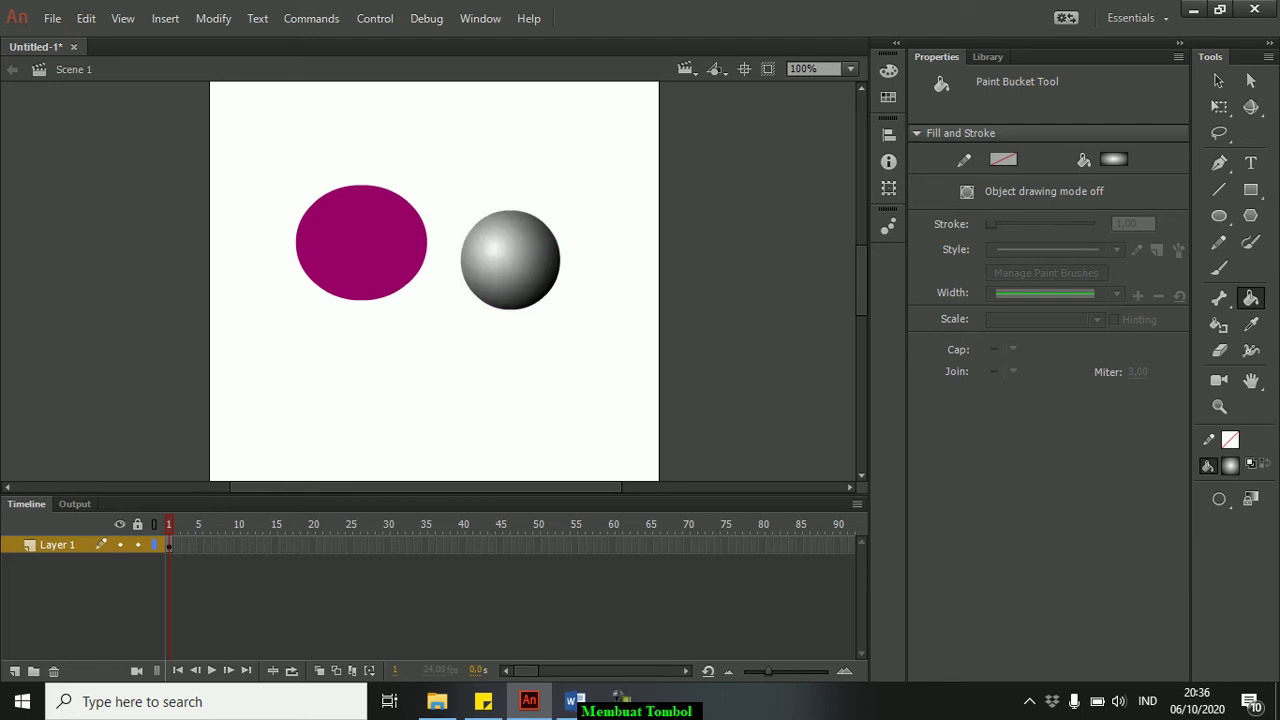
click(498, 253)
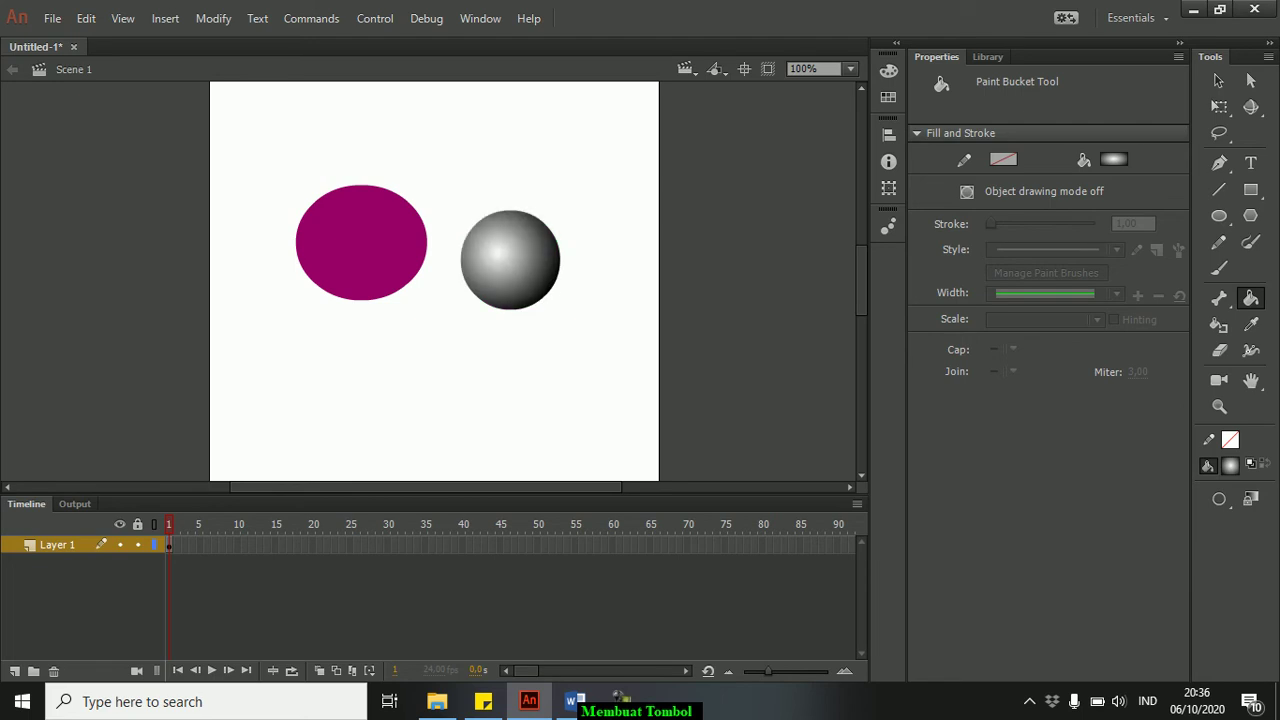
click(520, 269)
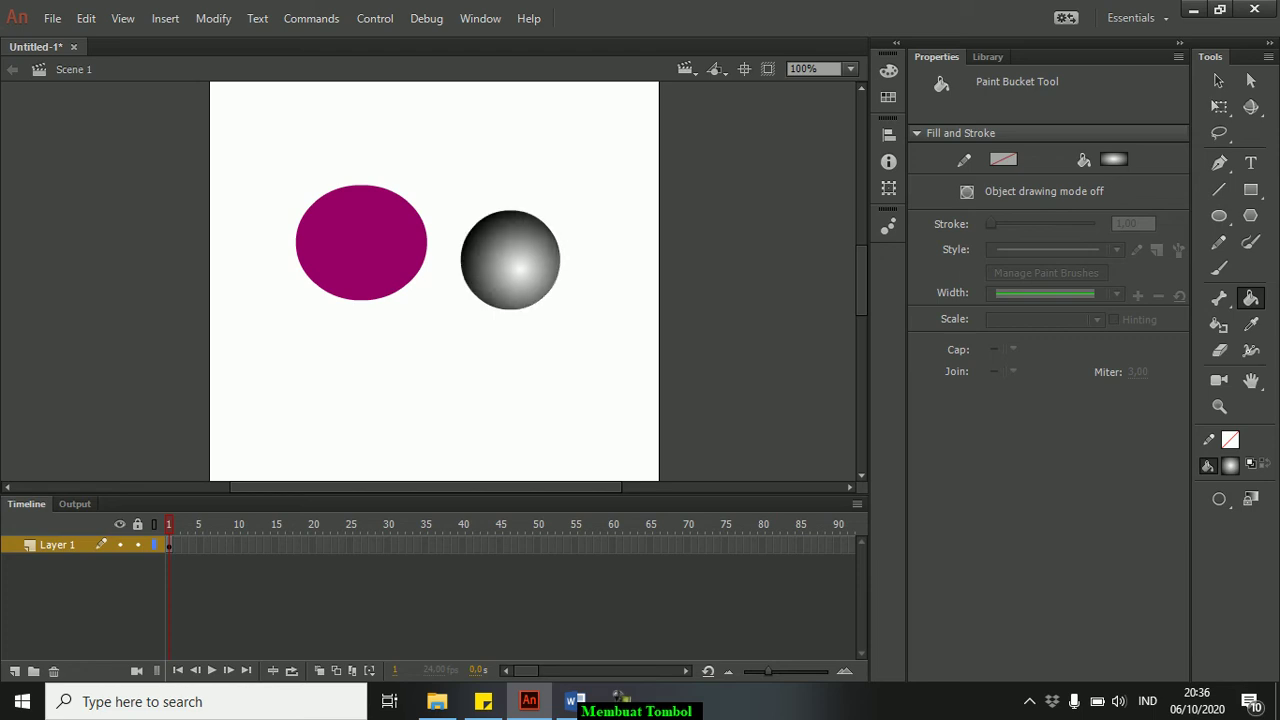
click(488, 242)
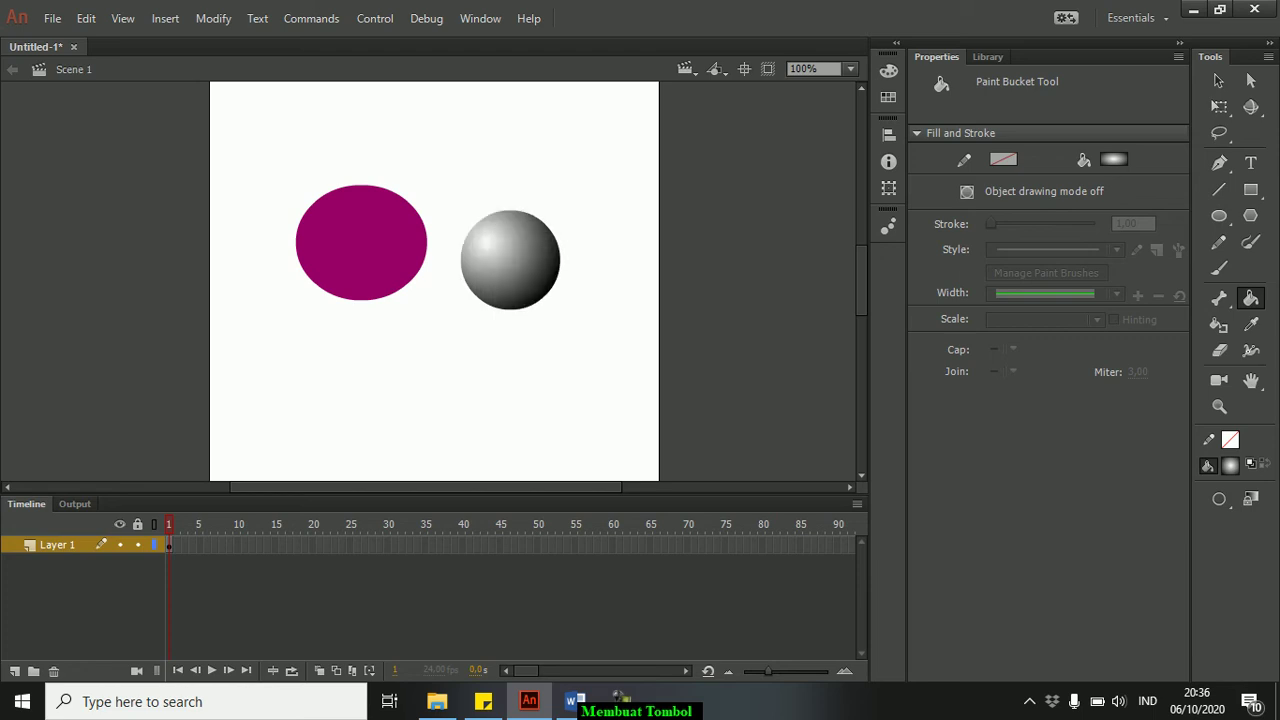
click(490, 247)
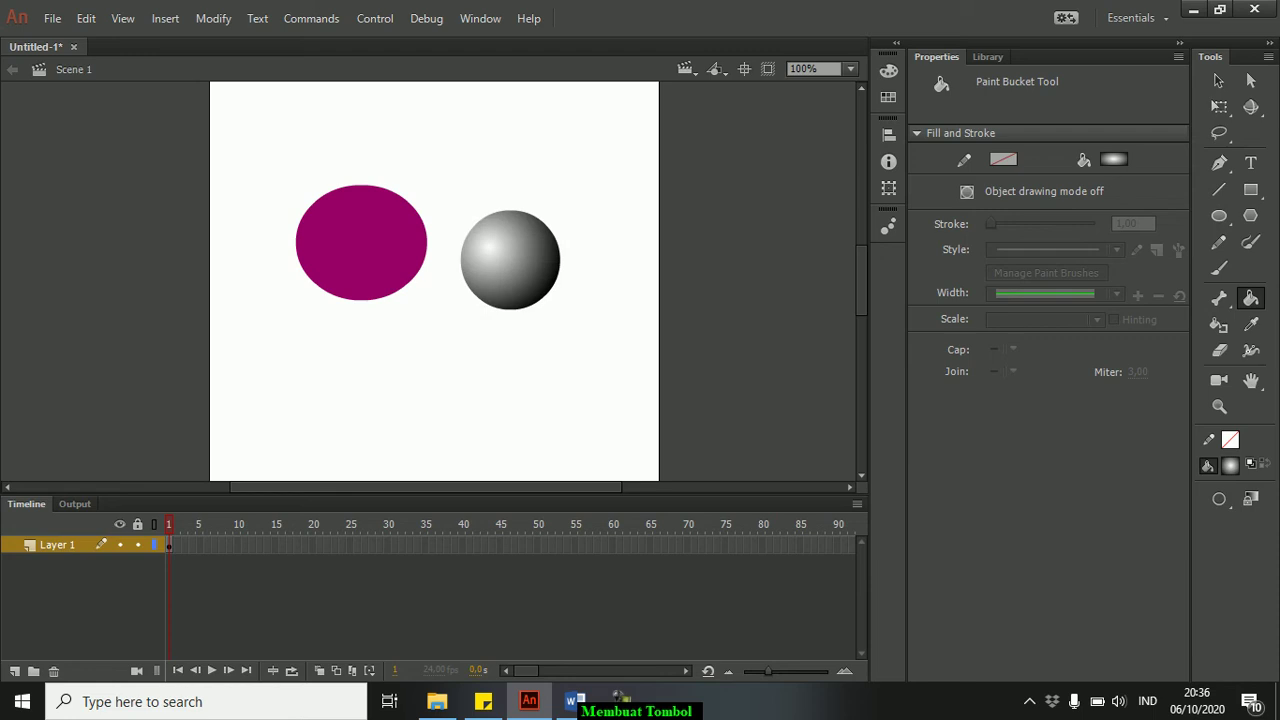
click(498, 245)
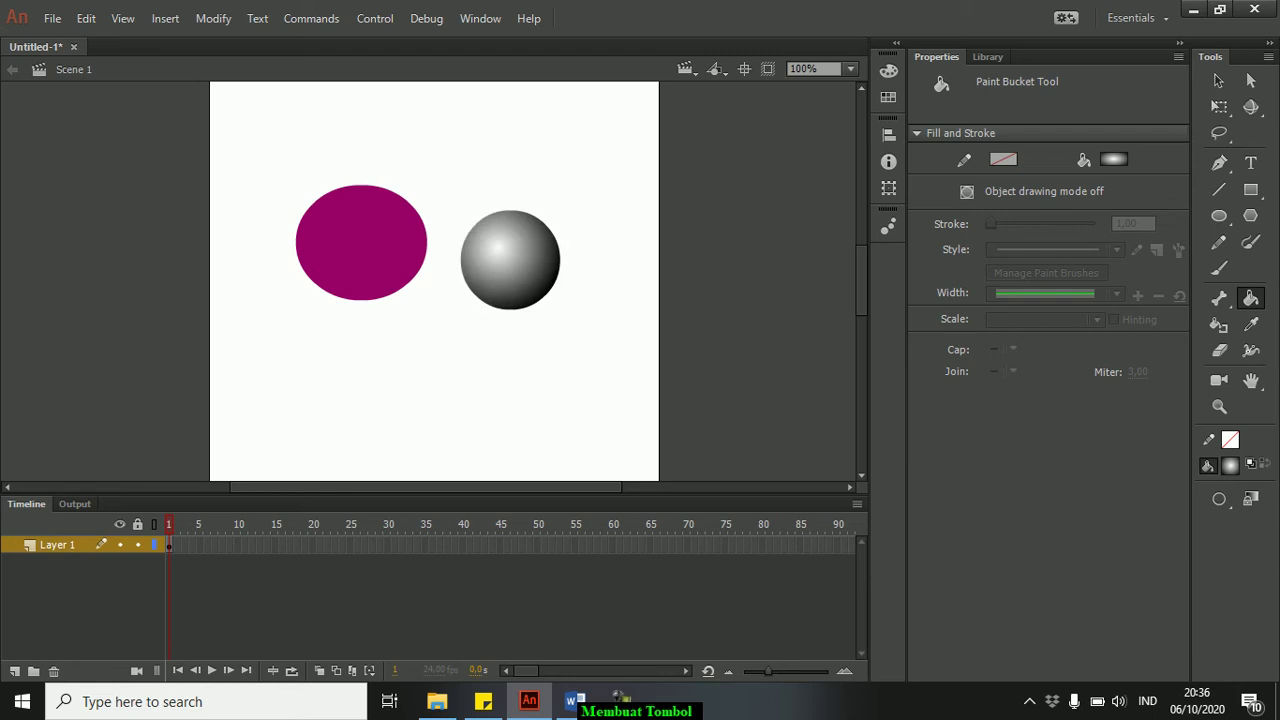
click(506, 258)
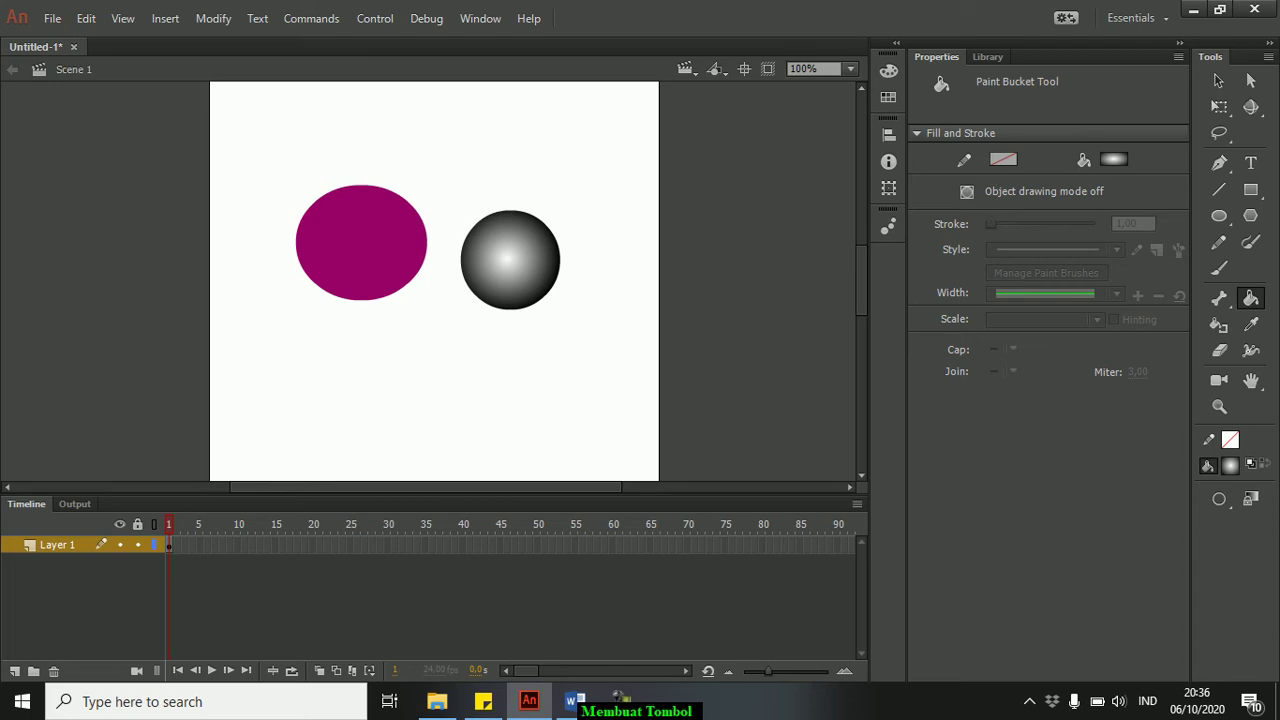
click(511, 262)
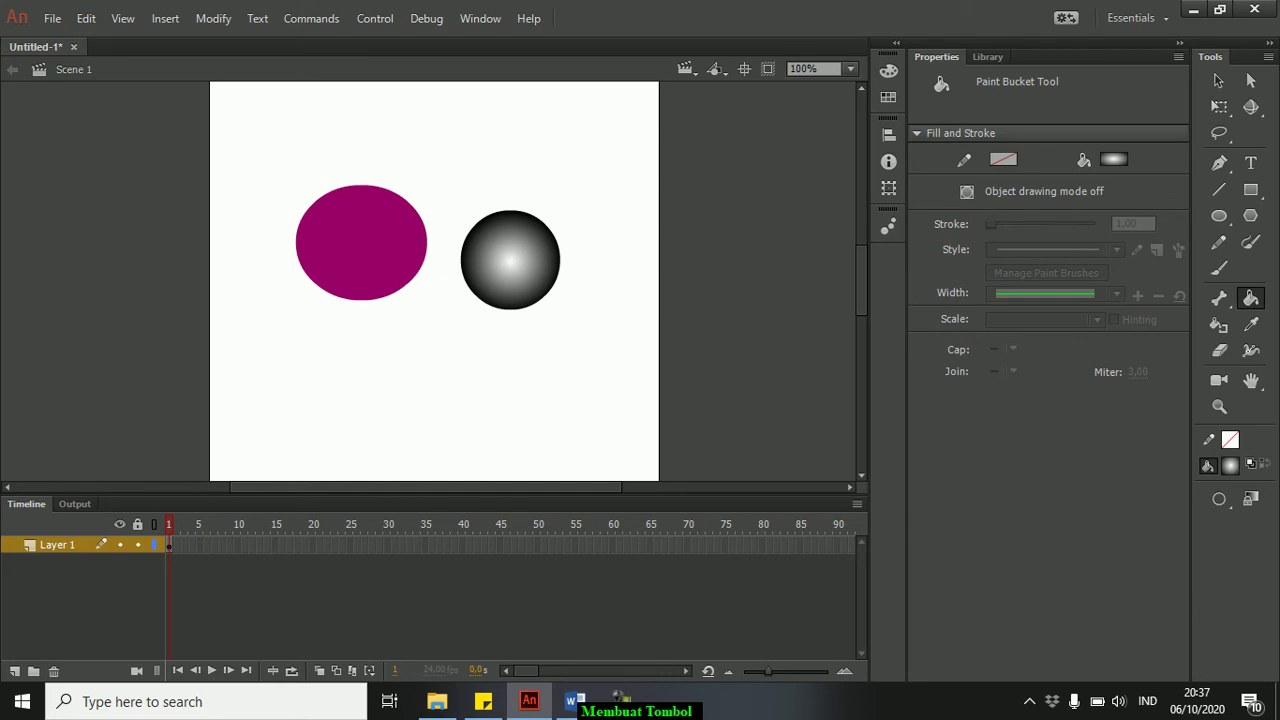
- Convert the gradient circle to a Button symbol named "tombol 1"
key(v)
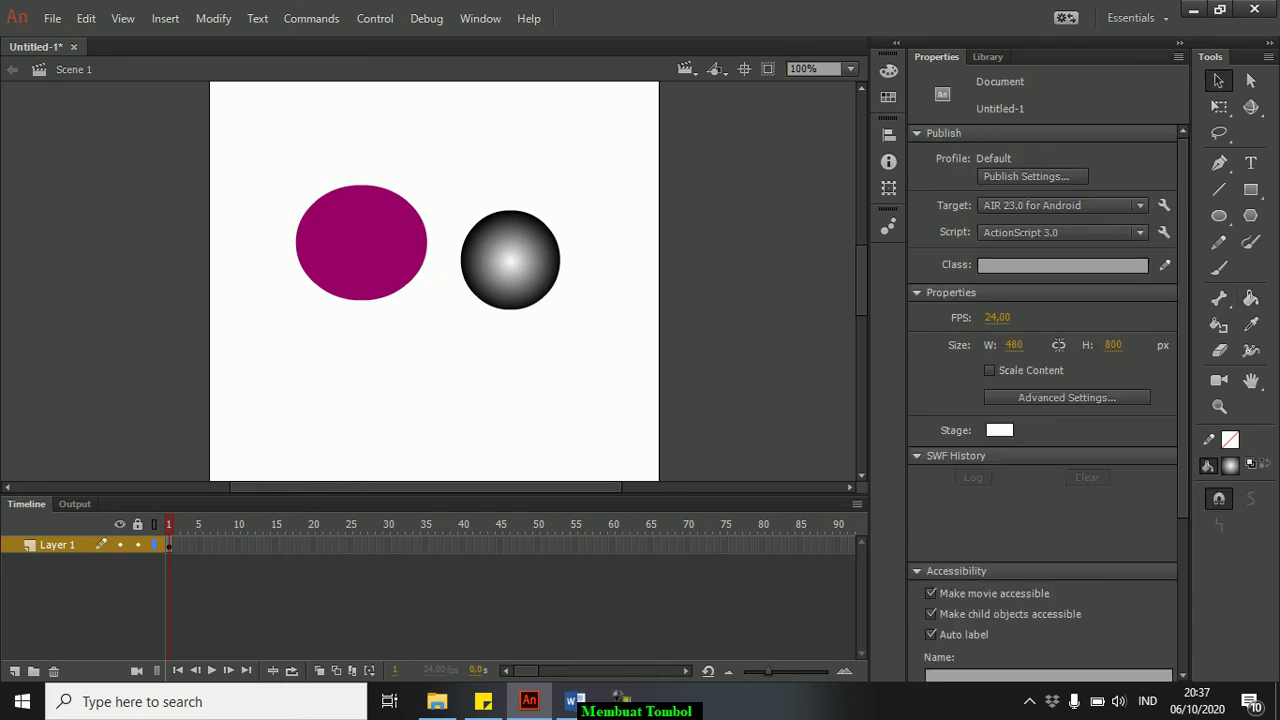
click(511, 260)
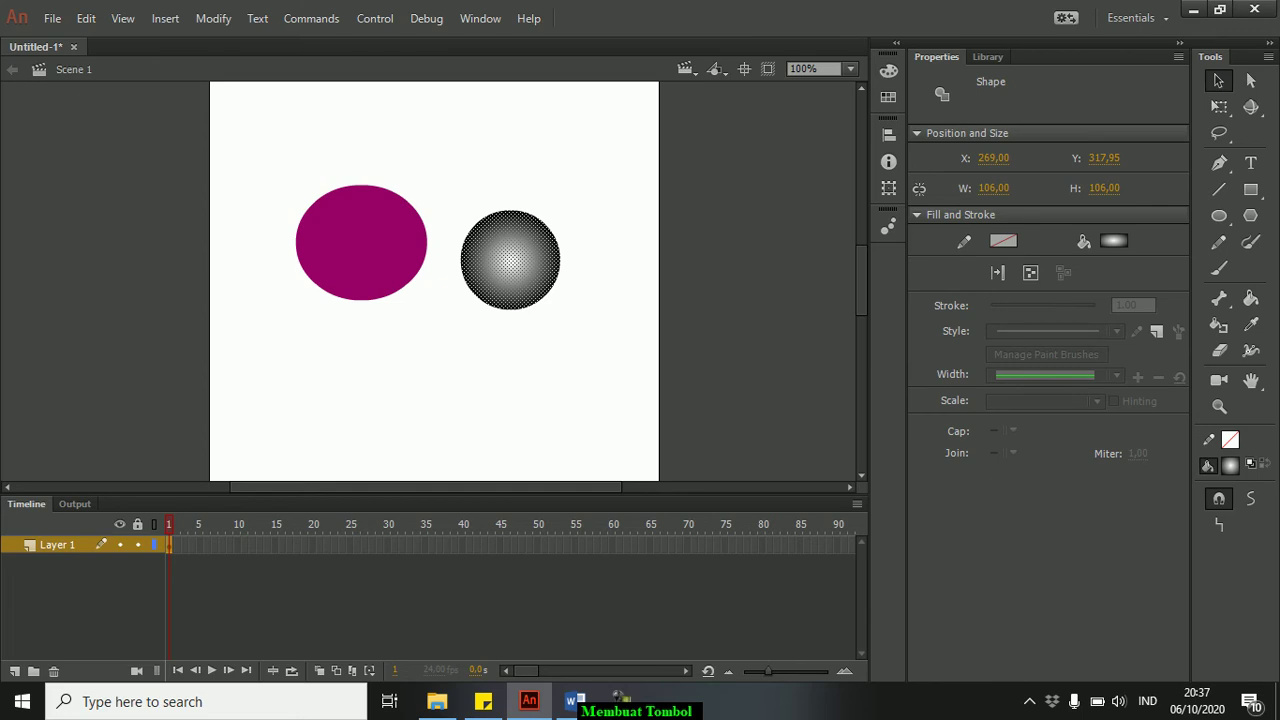
click(169, 545)
click(440, 380)
click(511, 260)
right_click(510, 260)
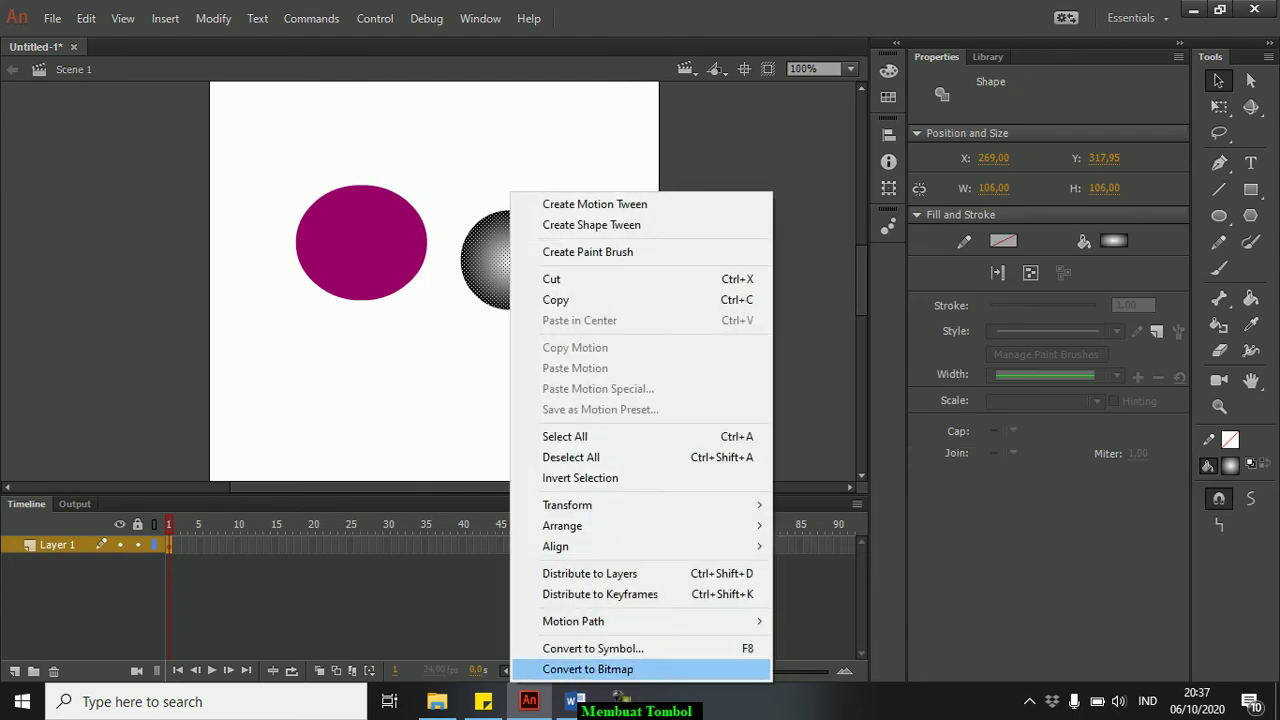
click(593, 648)
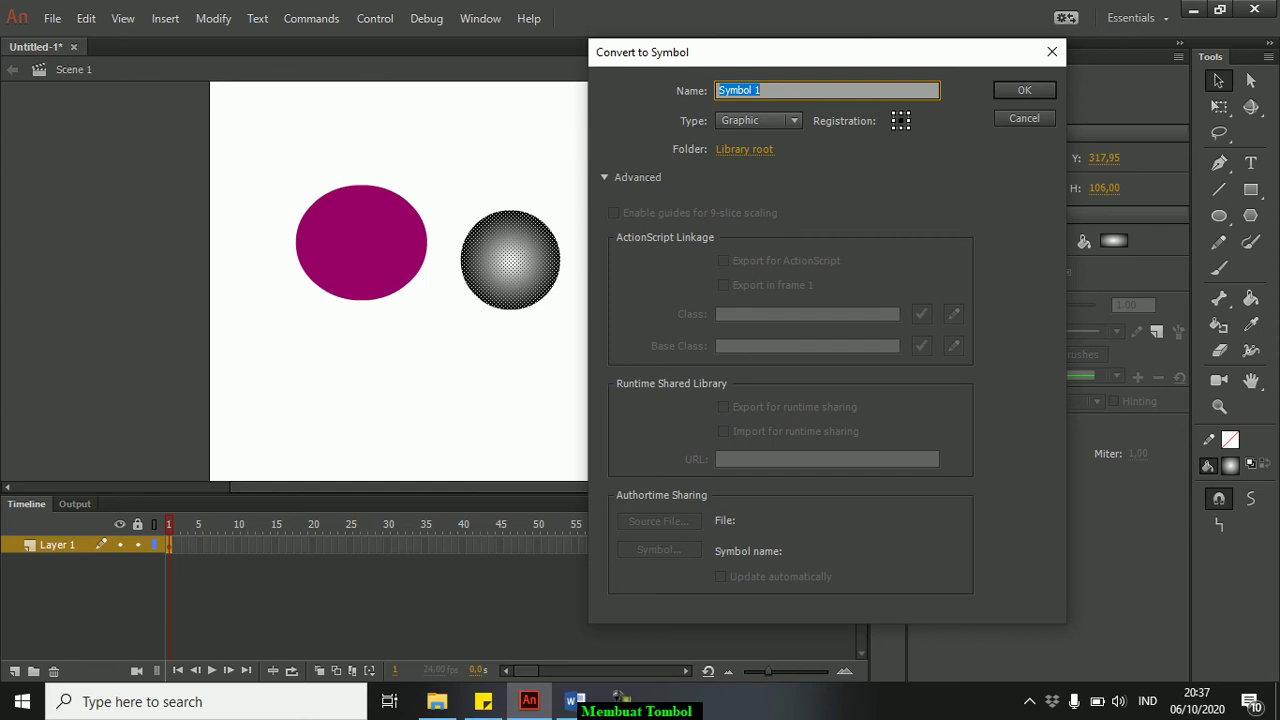
click(760, 121)
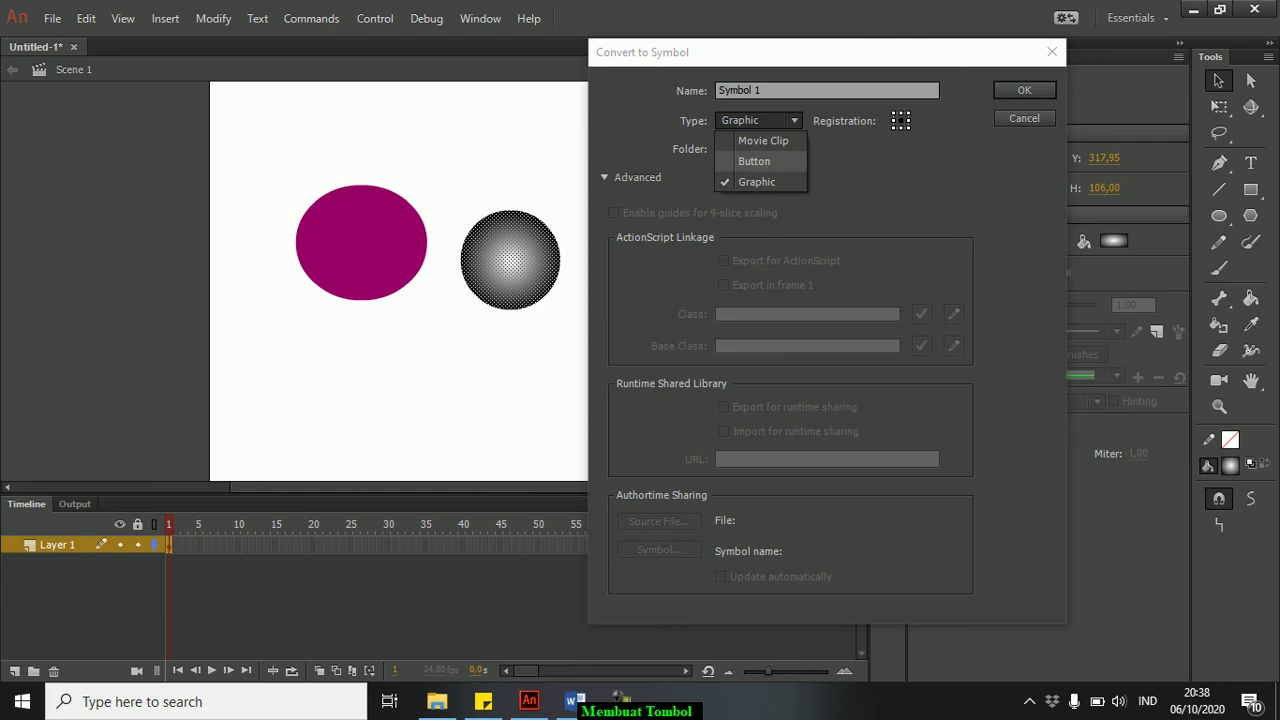
click(754, 161)
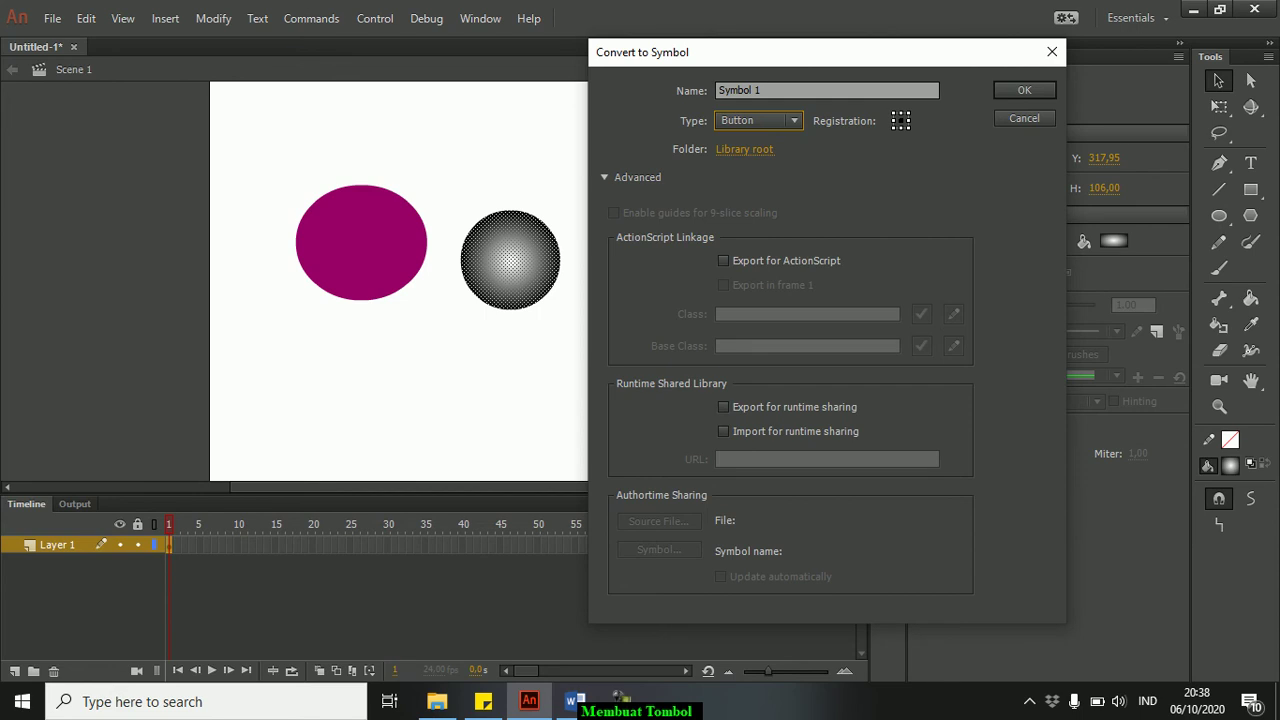
key(shift+Tab)
text(tomb)
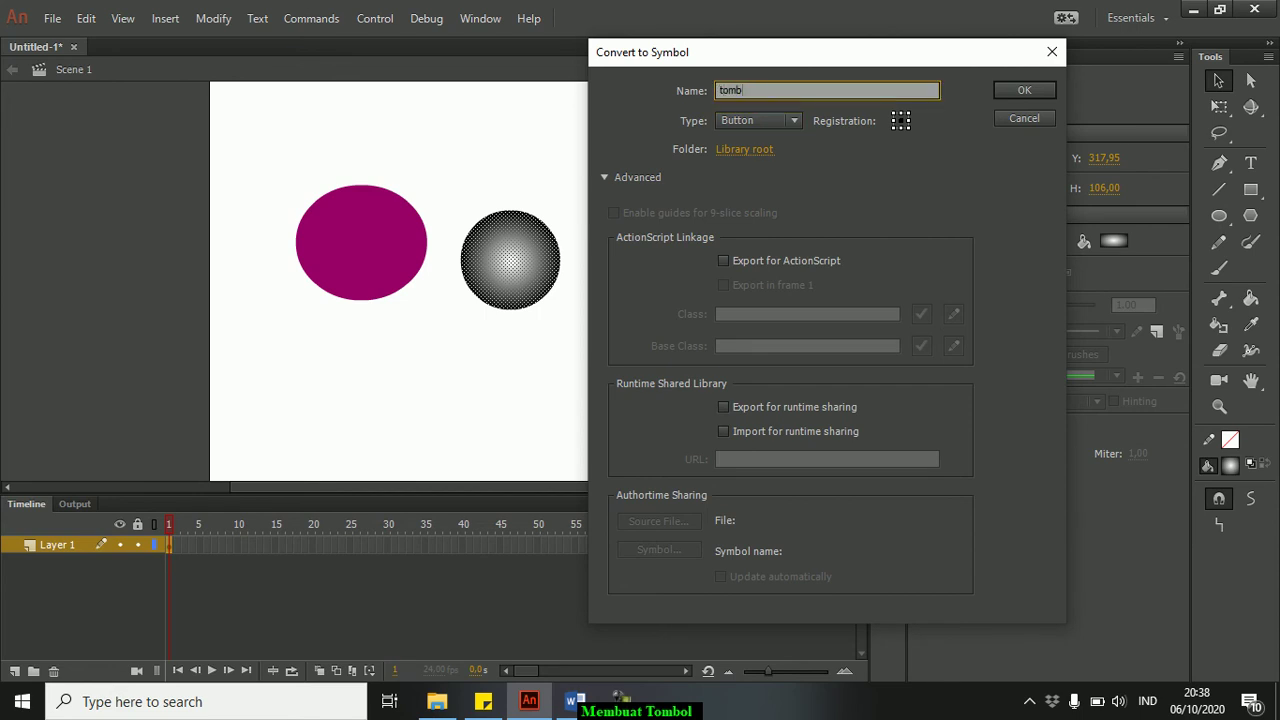
text(ol 1)
click(1024, 90)
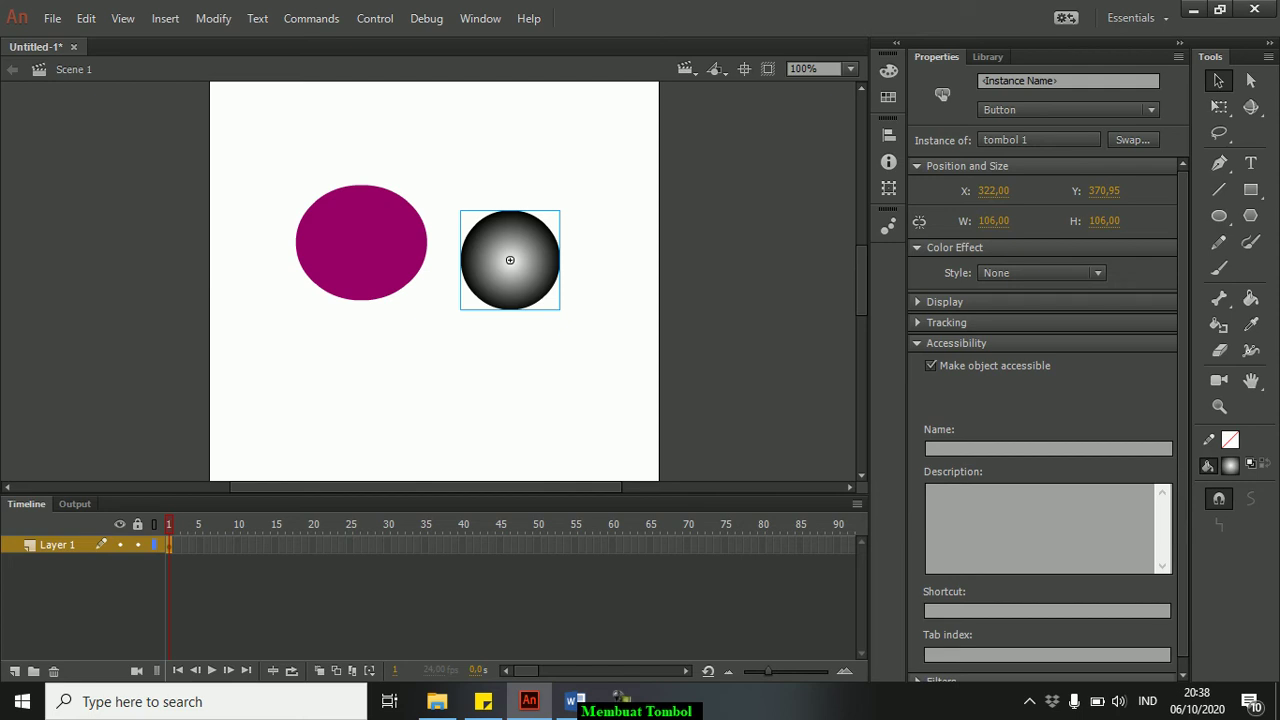
- Move the gradient button onto the centre of the magenta oval and deselect it
drag(509, 260, 362, 243)
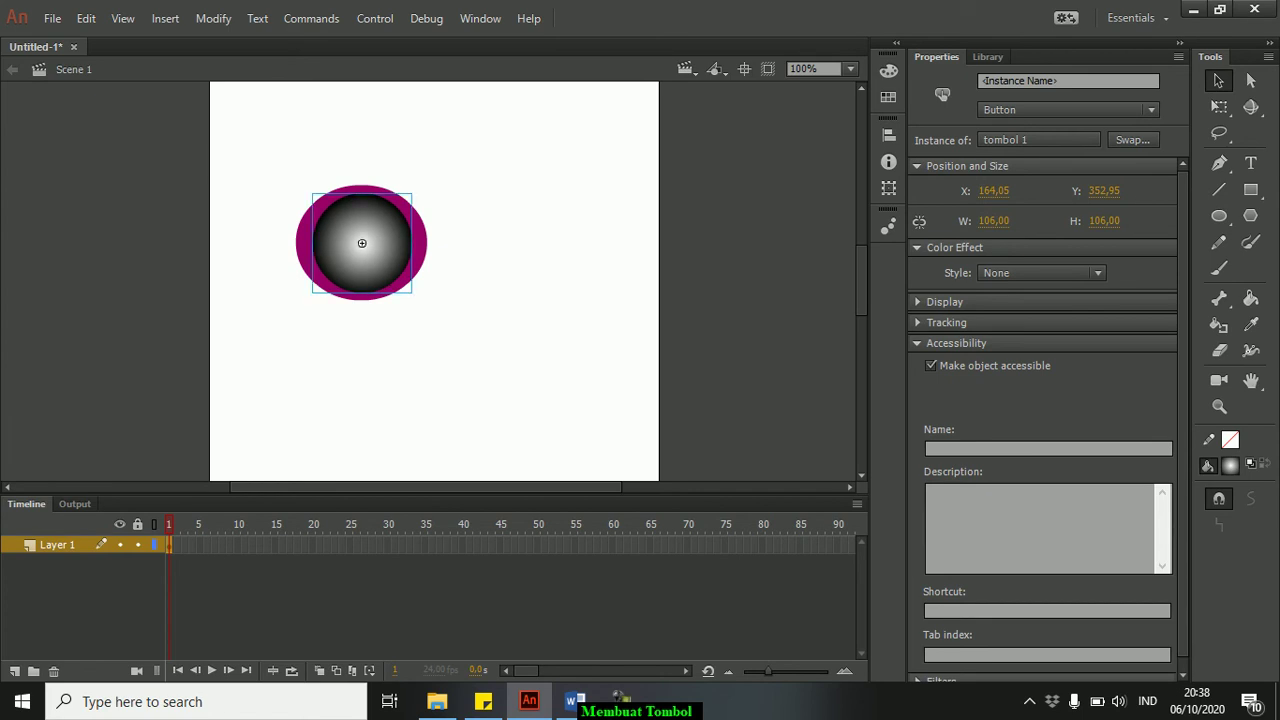
key(Escape)
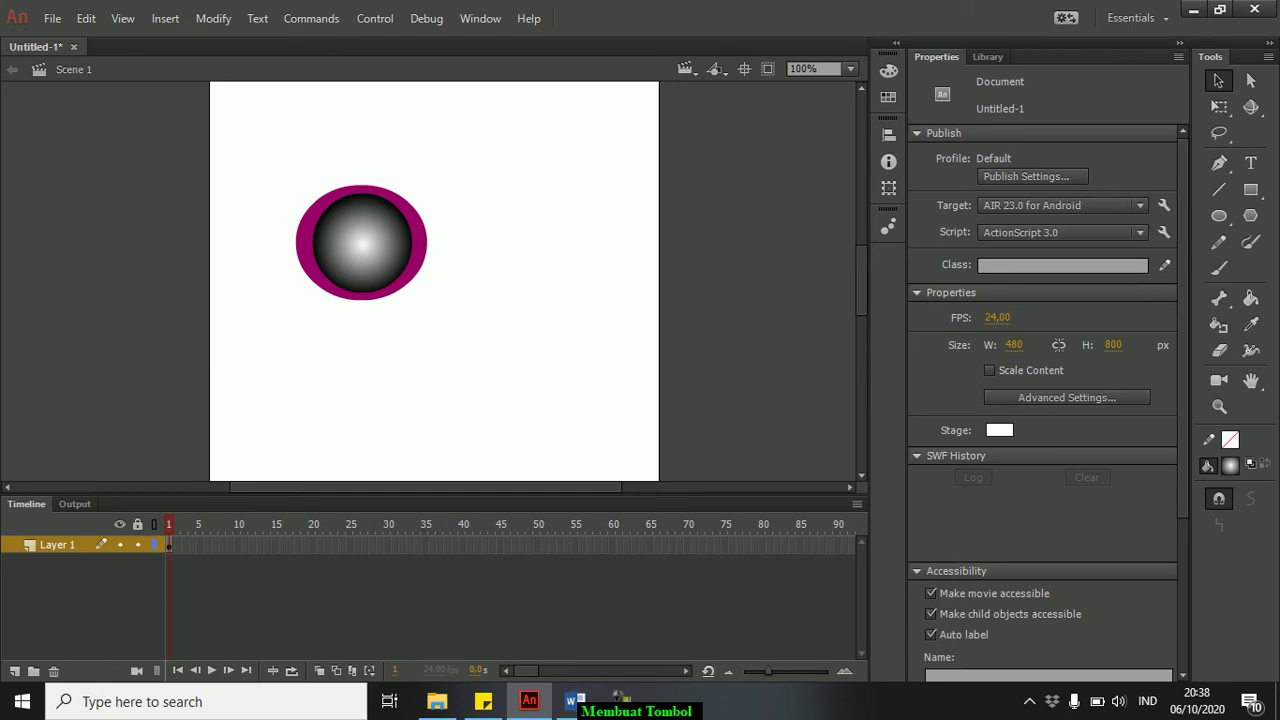
- Examine the tombol 1 button's Up, Over, Down and Hit frames in symbol editing, and return to Scene 1
double_click(362, 243)
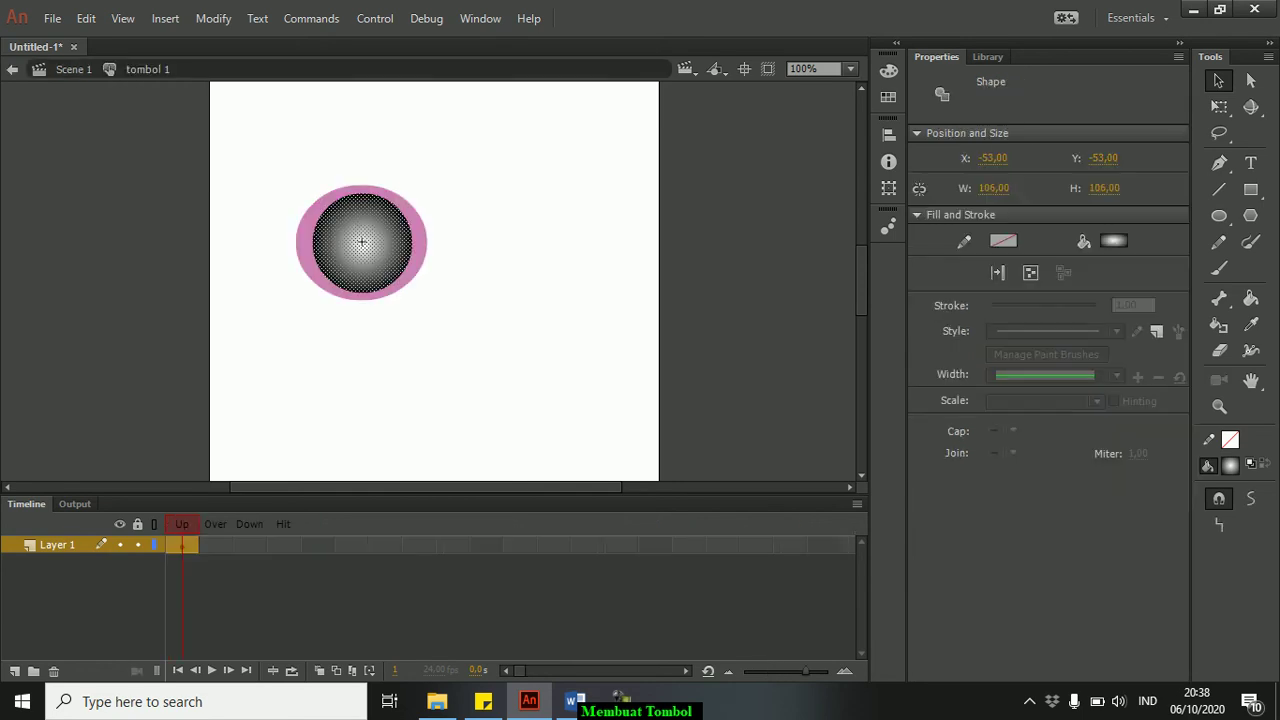
click(520, 340)
click(74, 69)
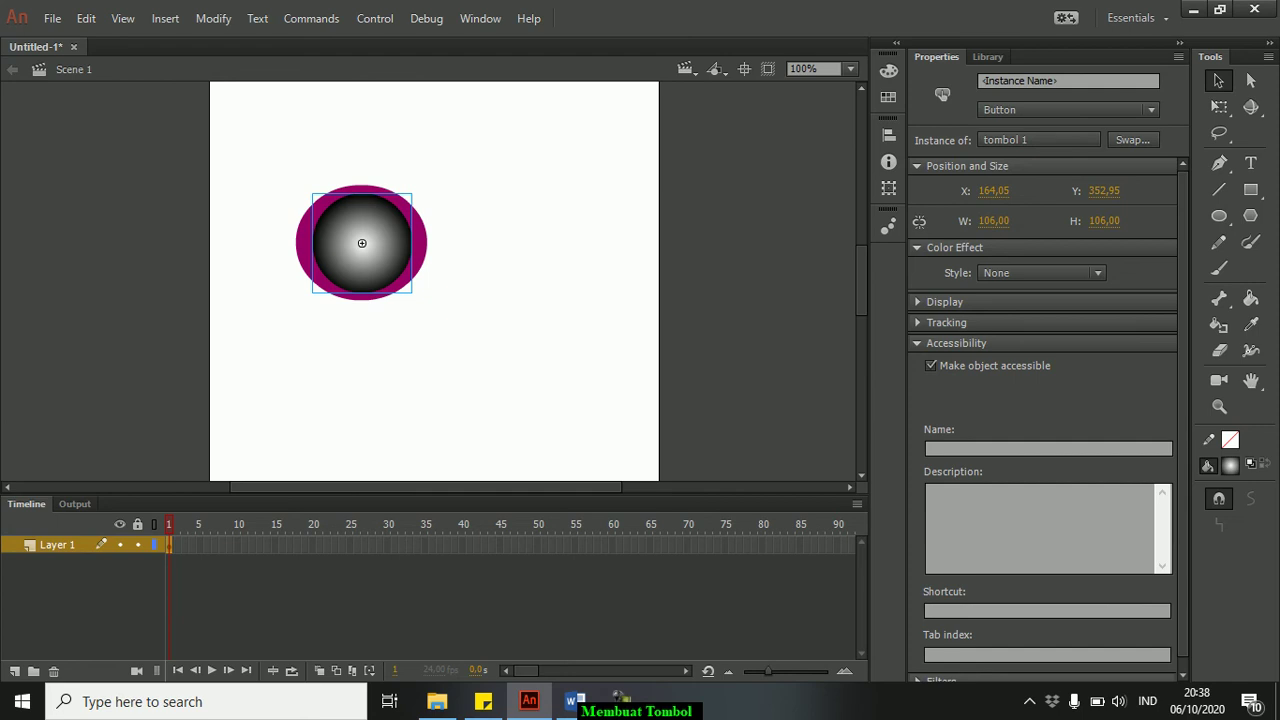
double_click(362, 243)
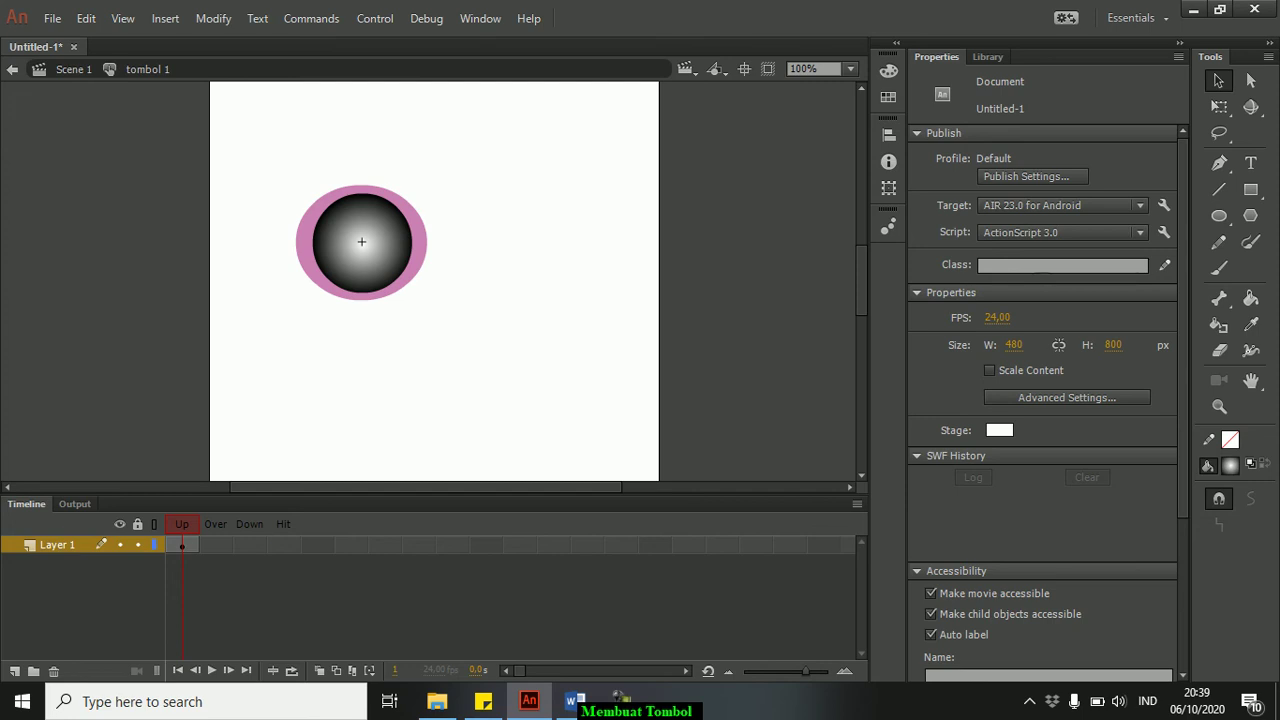
key(ctrl+e)
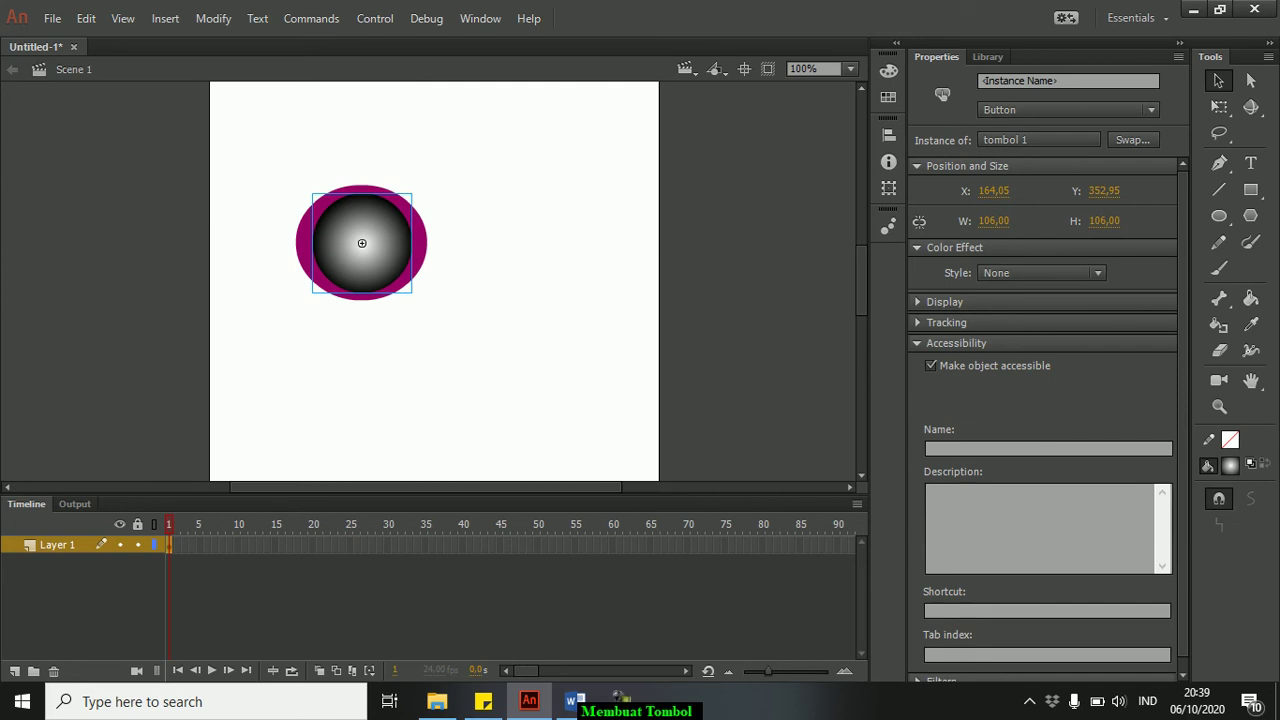
- Open the tombol 1 button for editing in place and insert a keyframe in its Over frame
double_click(362, 243)
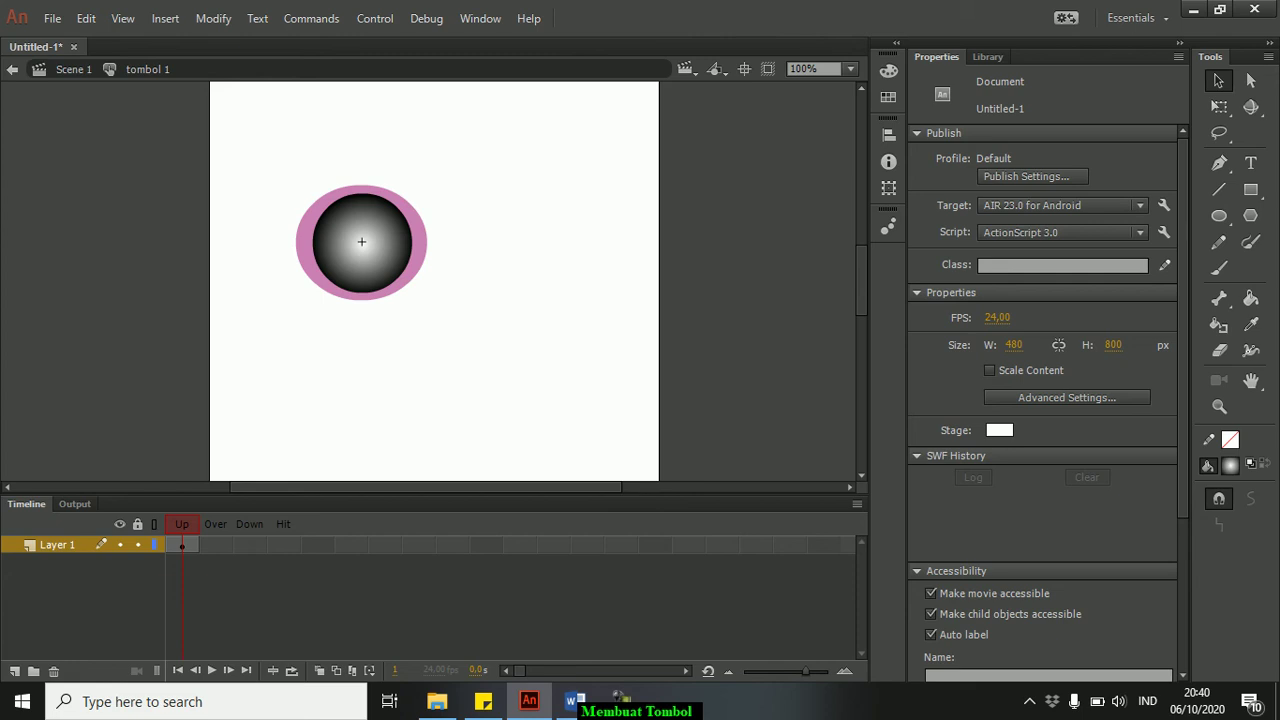
click(216, 545)
right_click(214, 545)
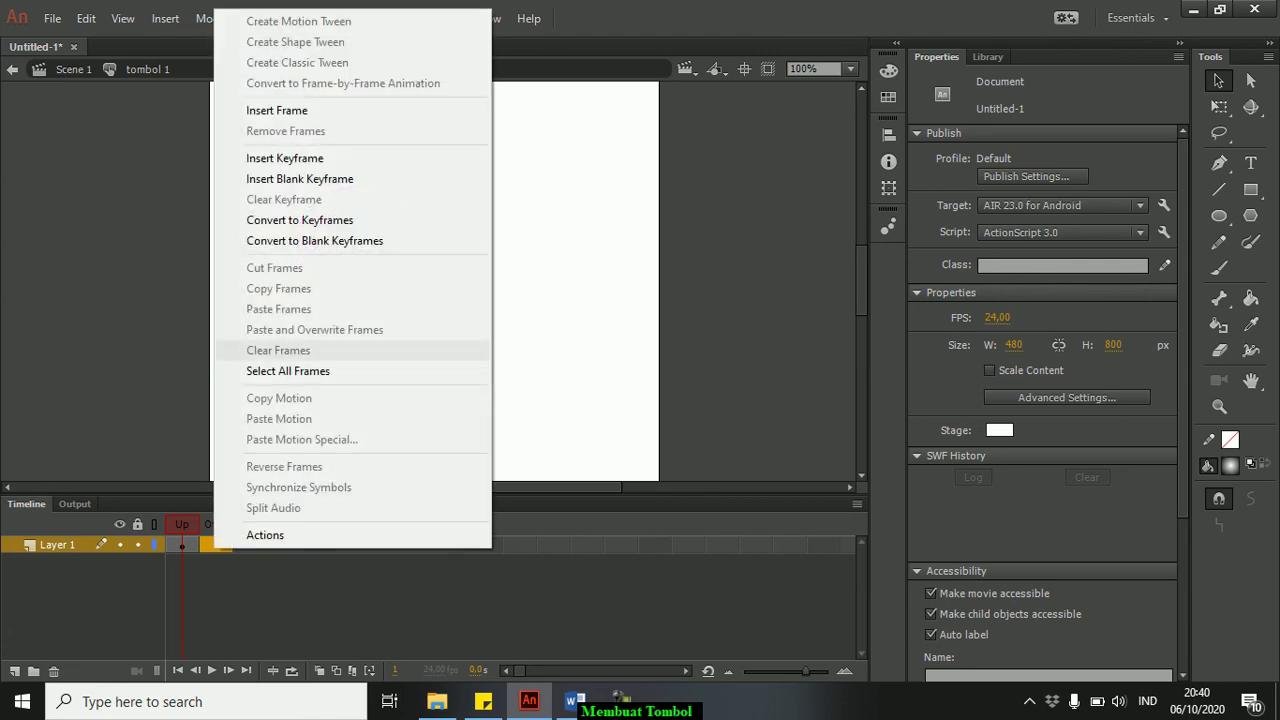
click(285, 158)
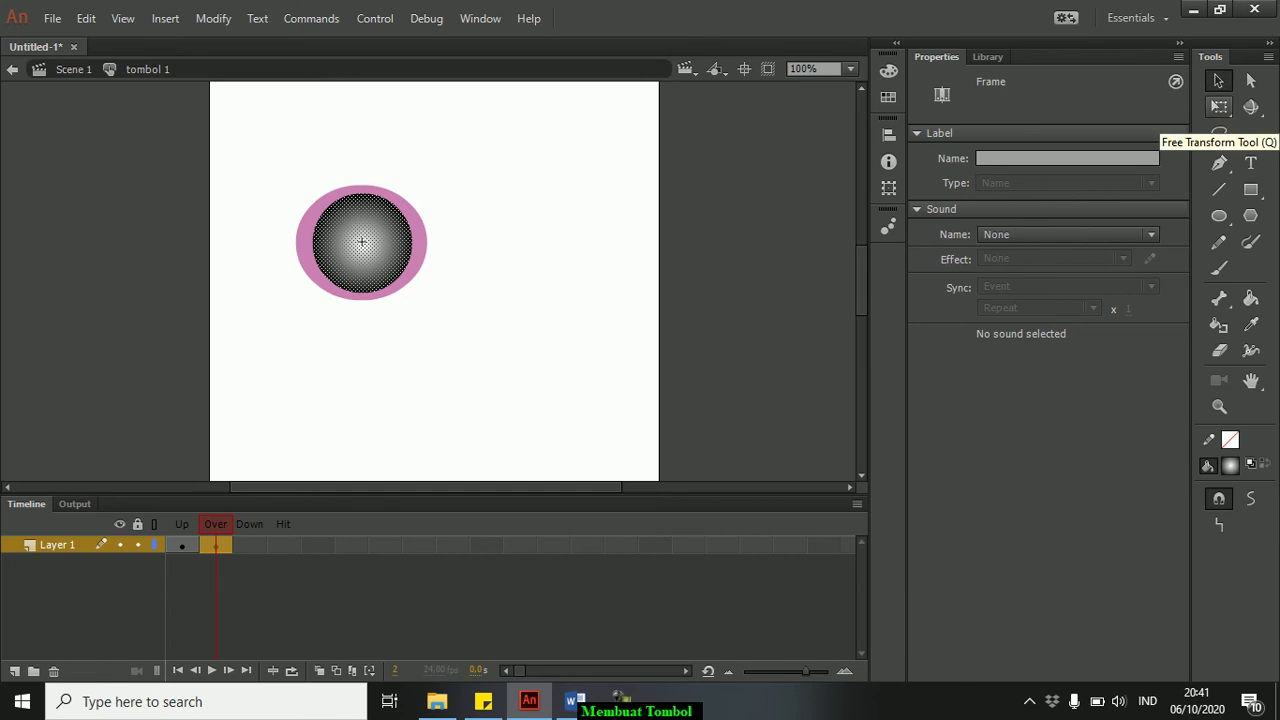
- Widen the gradient circle to 124 px in the Over frame with Free Transform, and compare it with the Up frame
click(1219, 107)
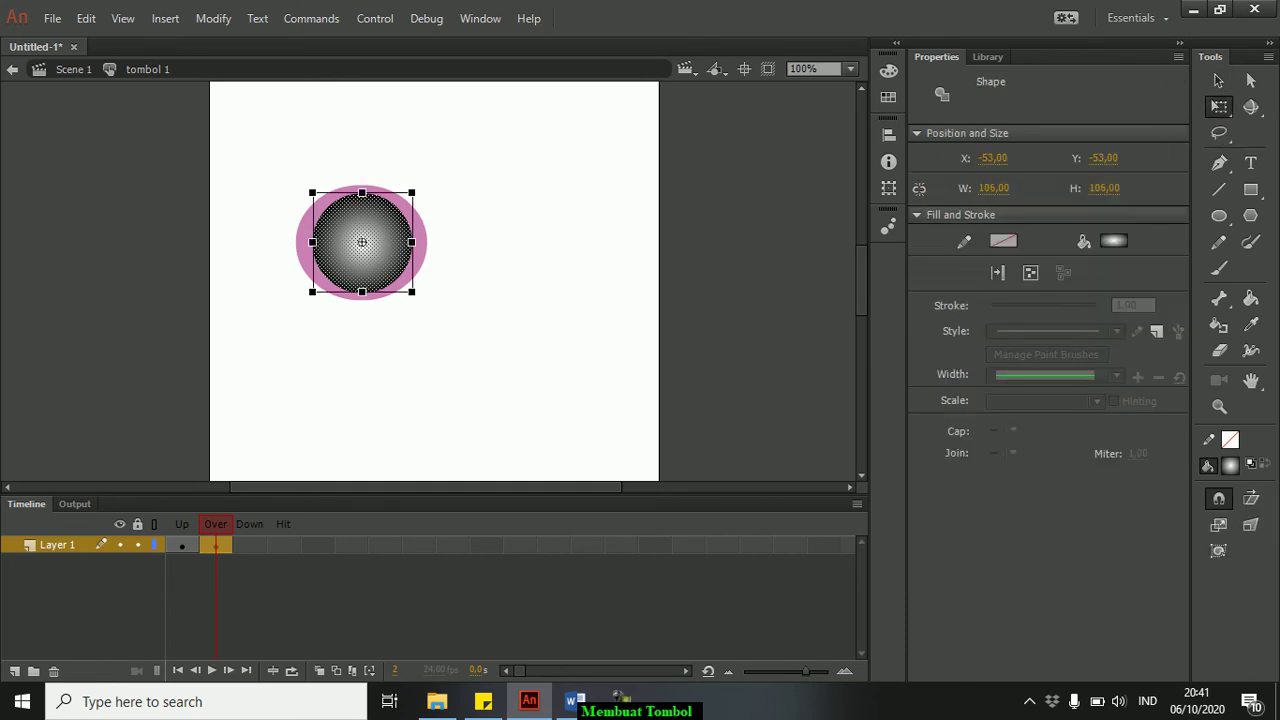
drag(412, 242, 421, 242)
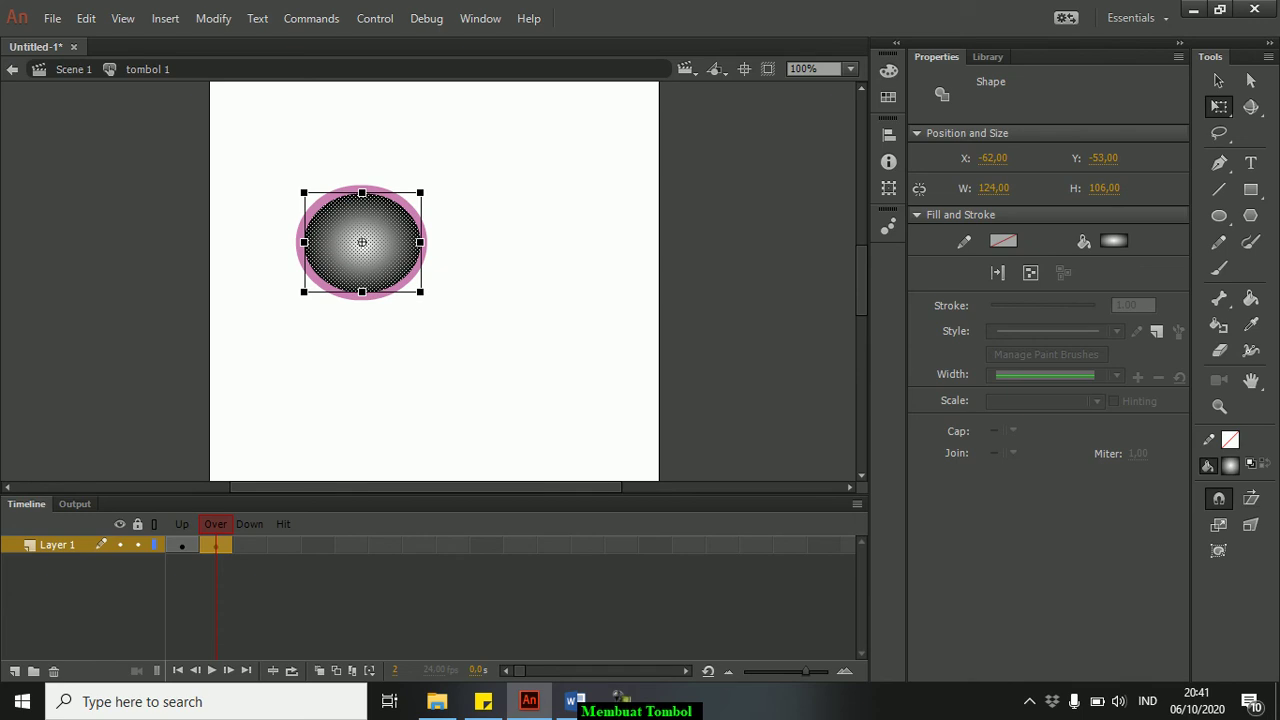
click(182, 546)
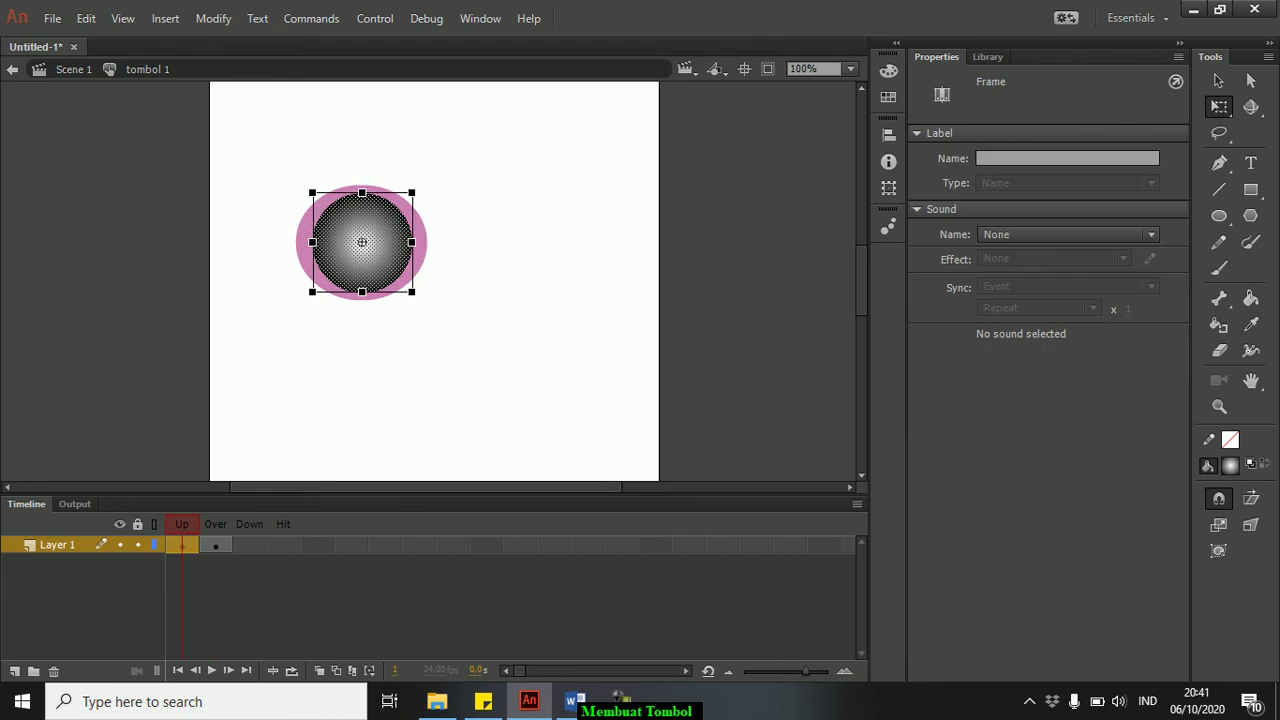
- Insert a keyframe in the button's Down frame and narrow its gradient circle to 112 px wide
click(216, 546)
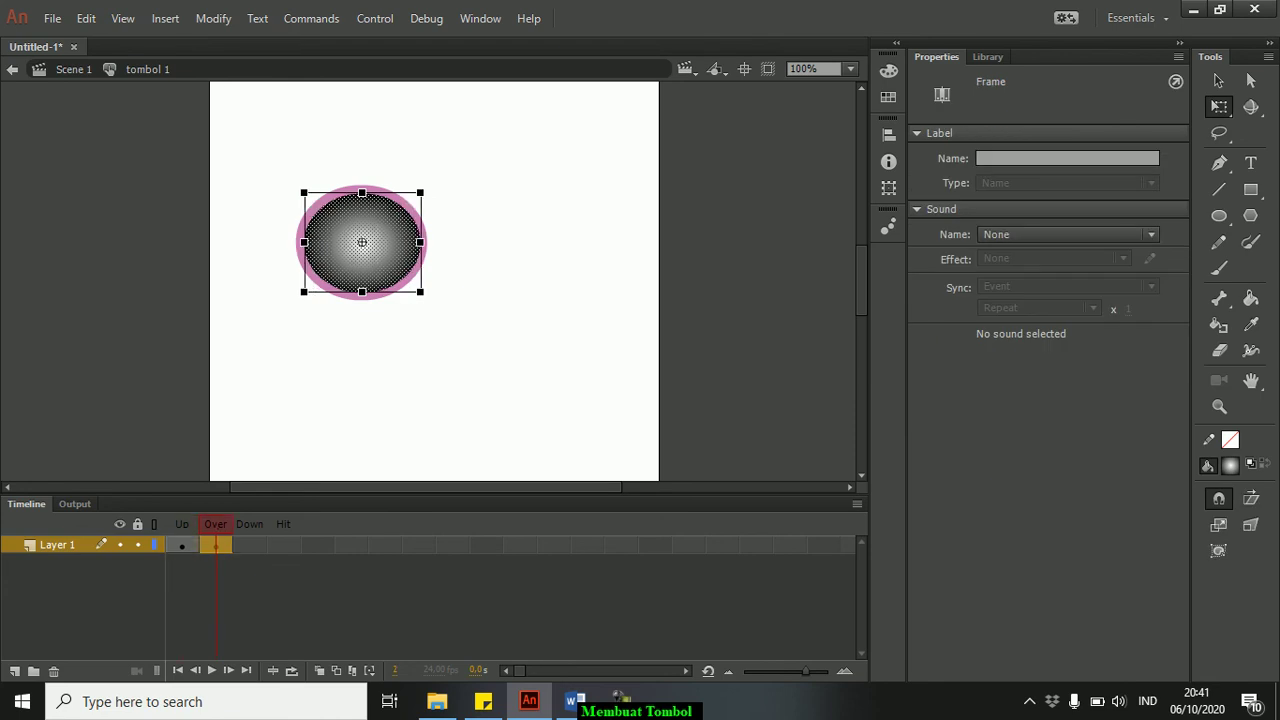
click(250, 546)
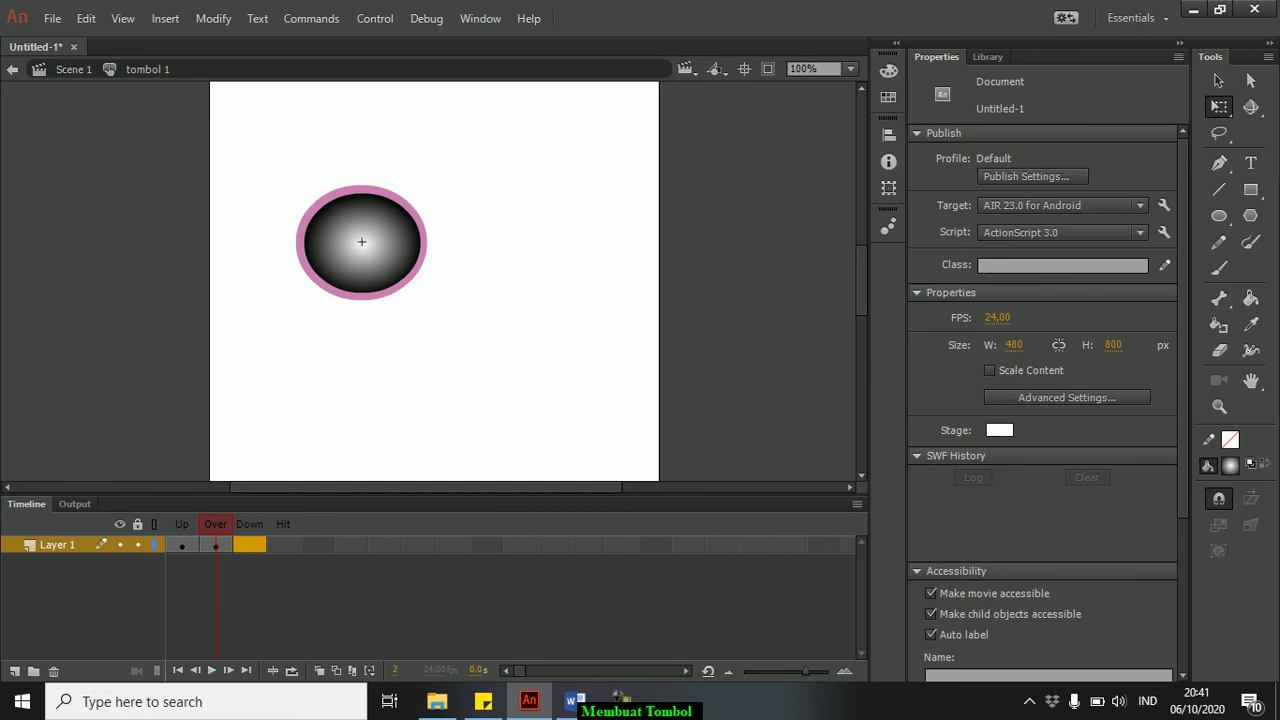
right_click(249, 544)
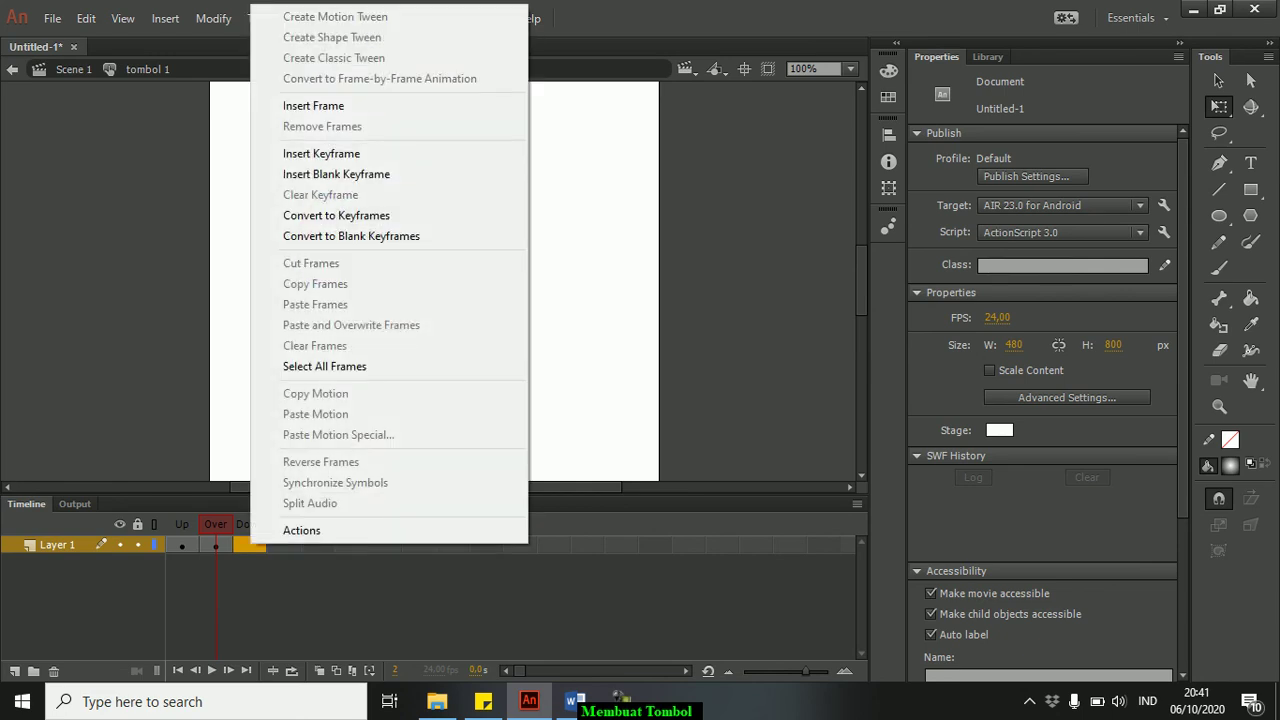
click(320, 152)
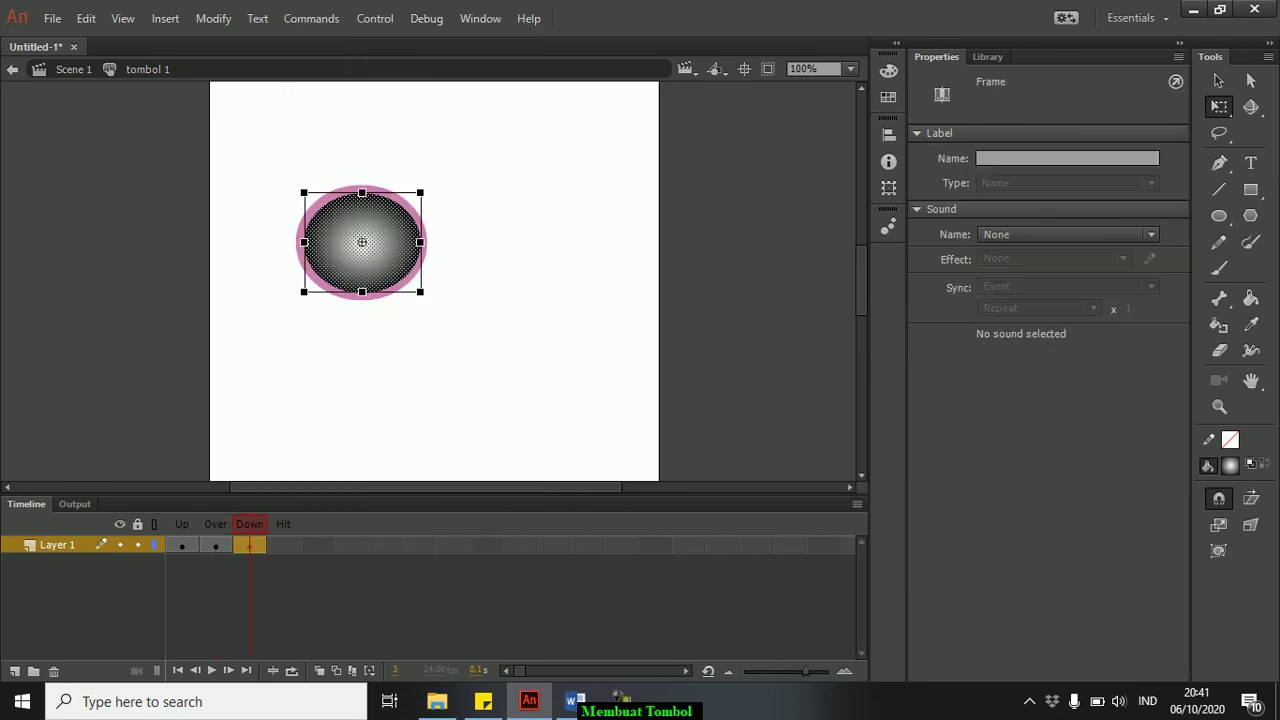
drag(420, 242, 415, 242)
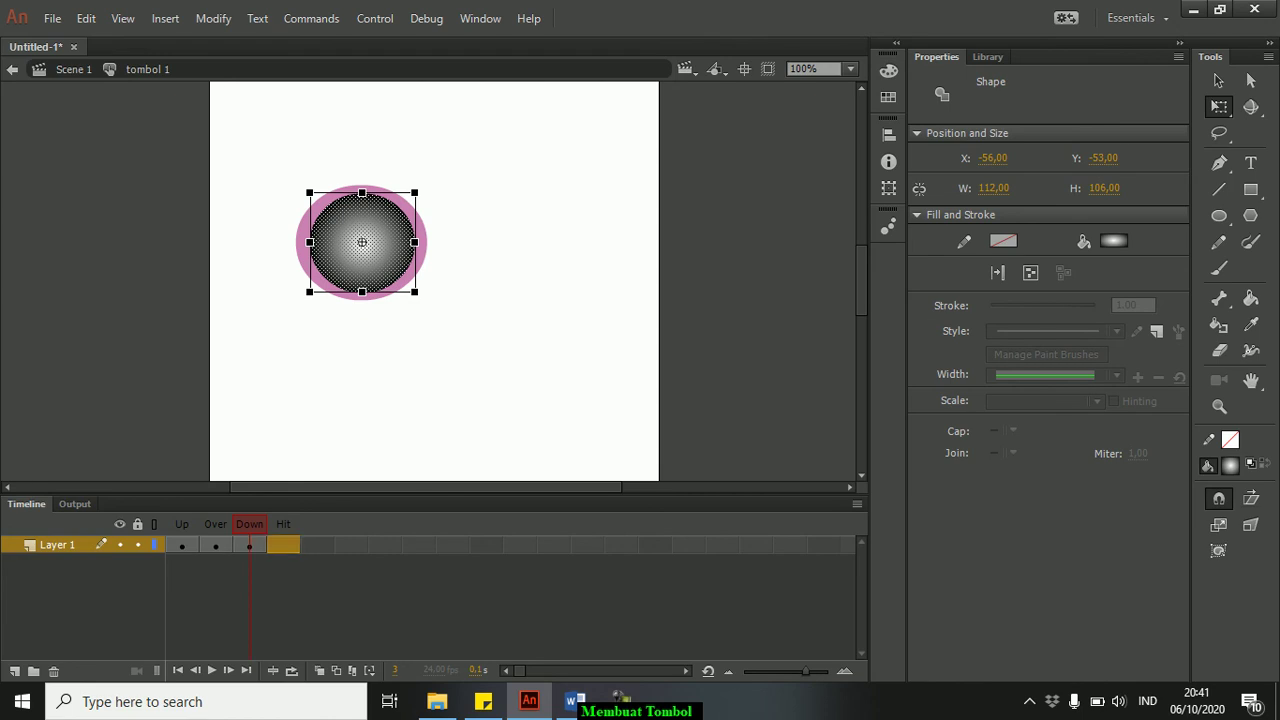
- Insert a keyframe in the Hit frame and shift the circle's gradient highlight to its lower right with the Paint Bucket
click(283, 545)
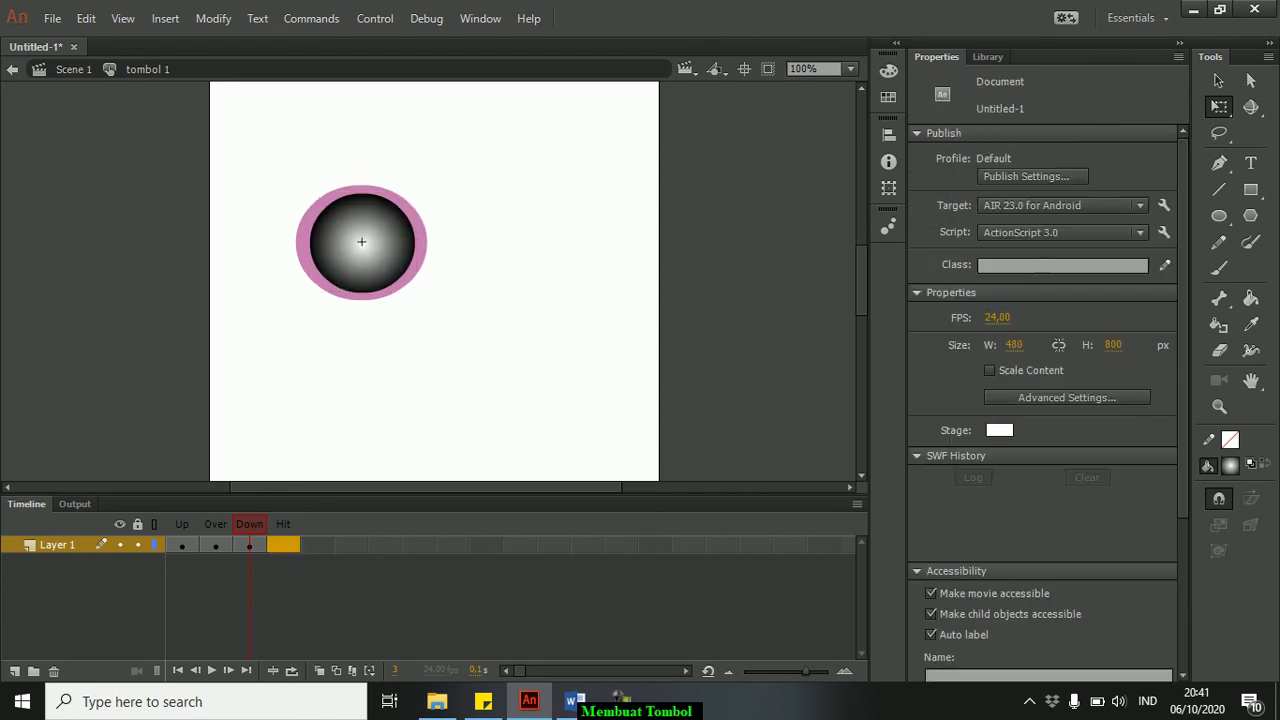
right_click(283, 544)
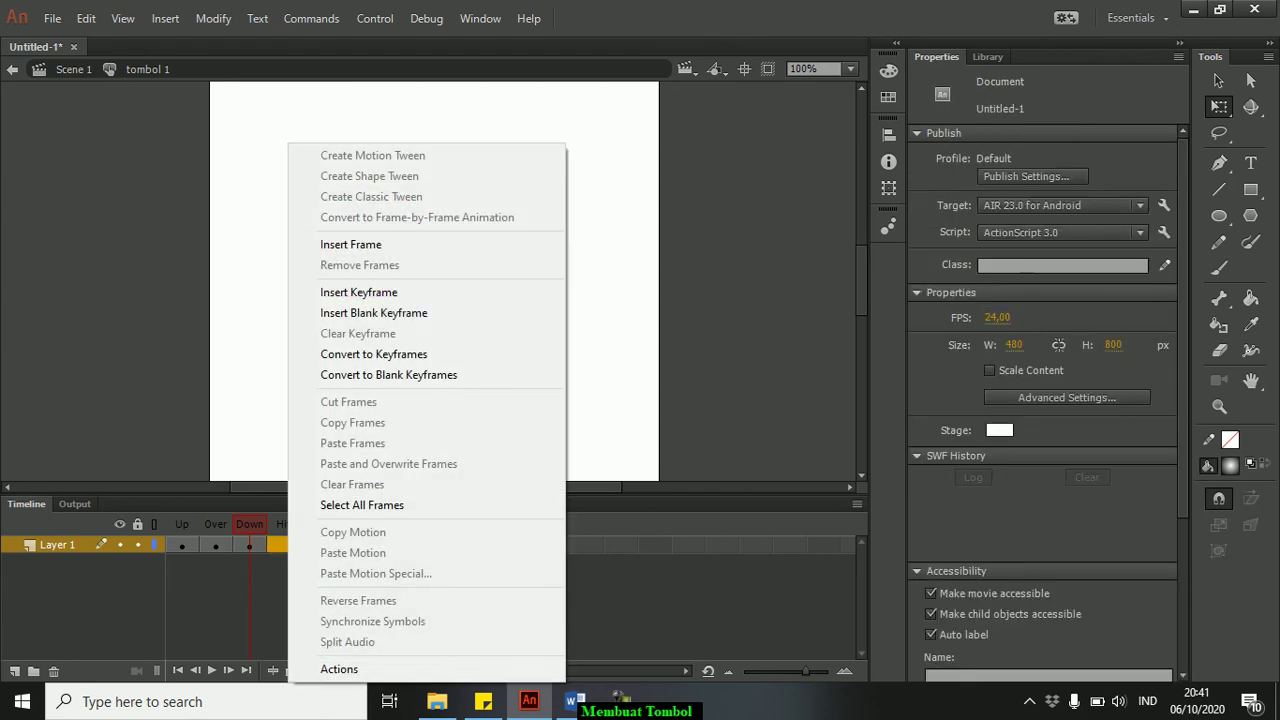
click(340, 289)
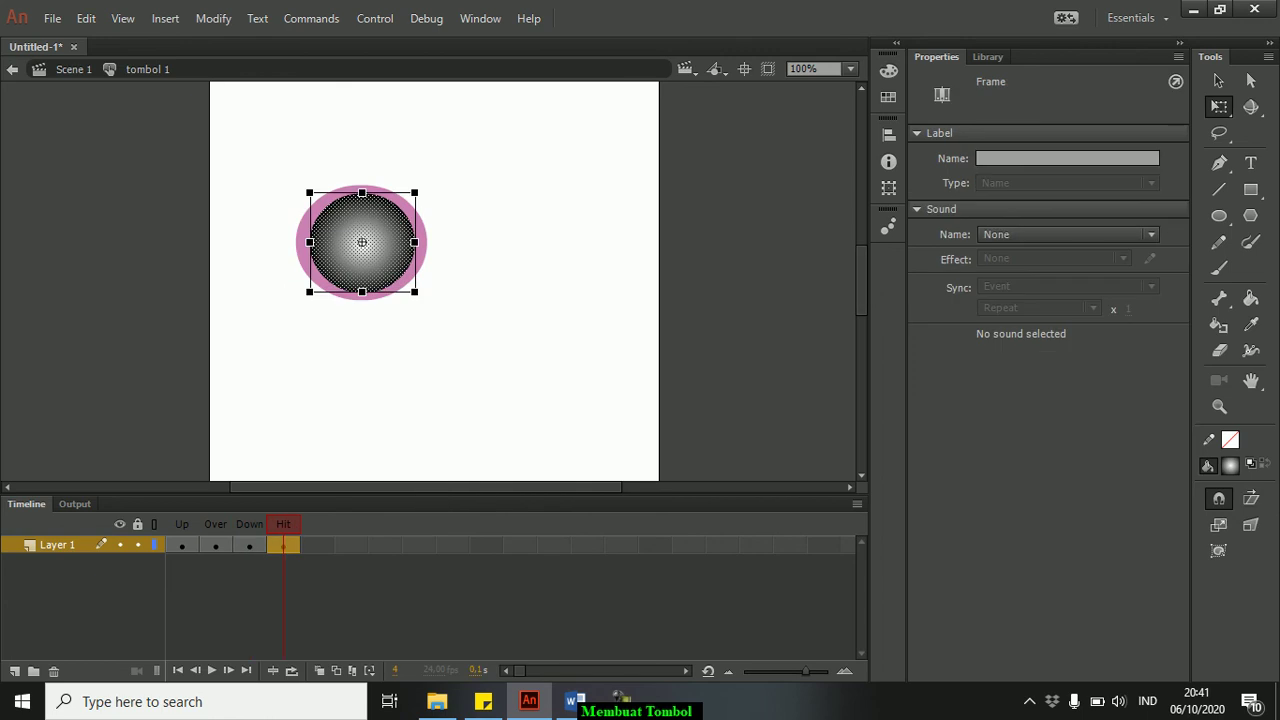
click(1250, 298)
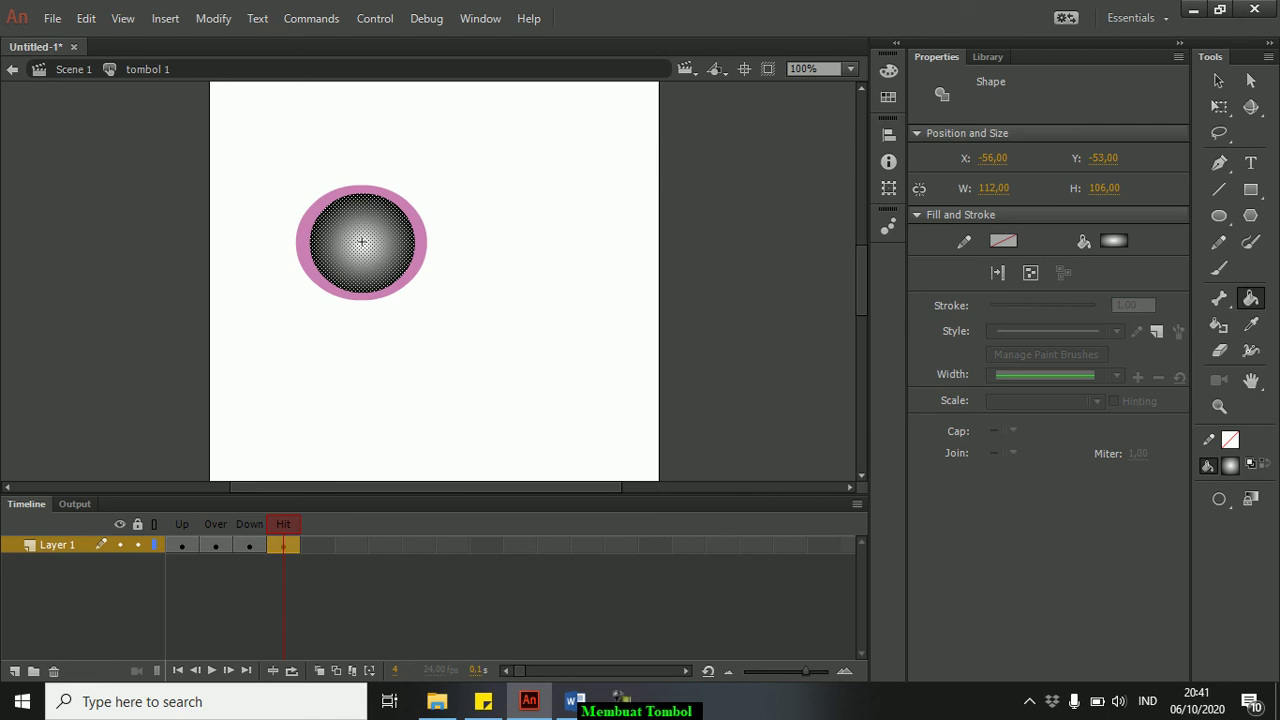
click(362, 242)
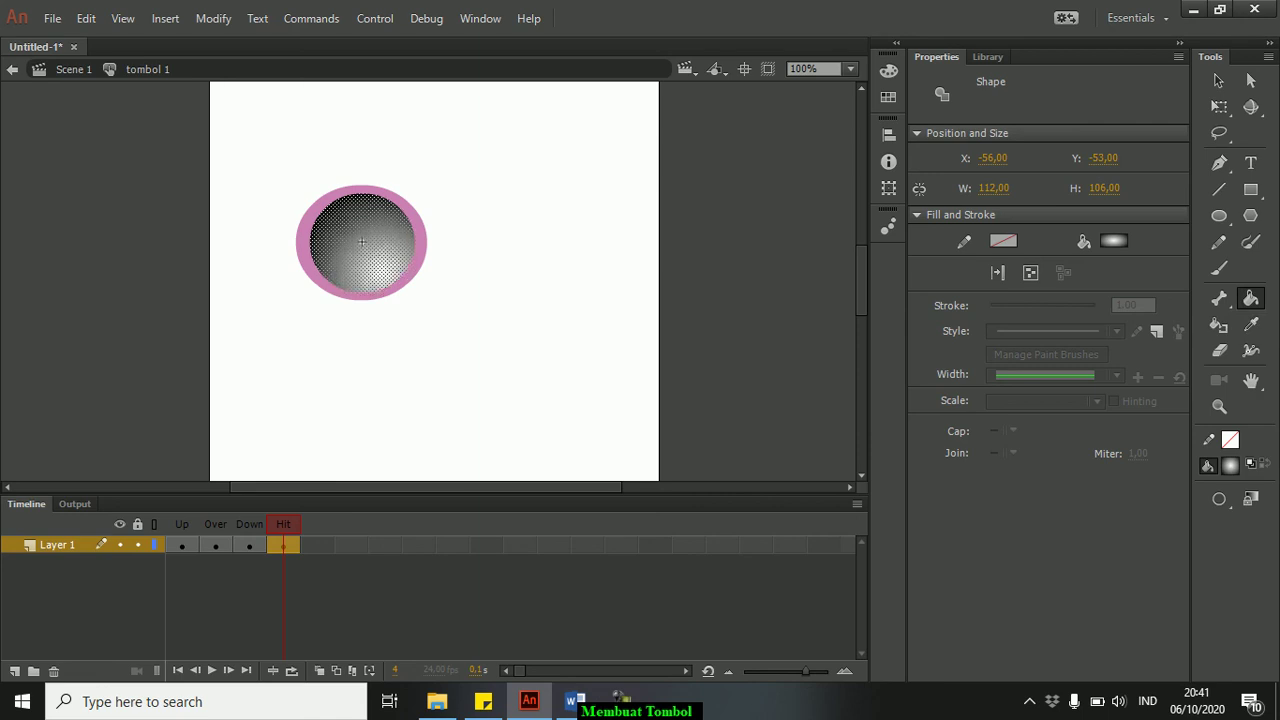
- Step through the Up, Over, Down and Hit frames to compare the button's states
click(182, 524)
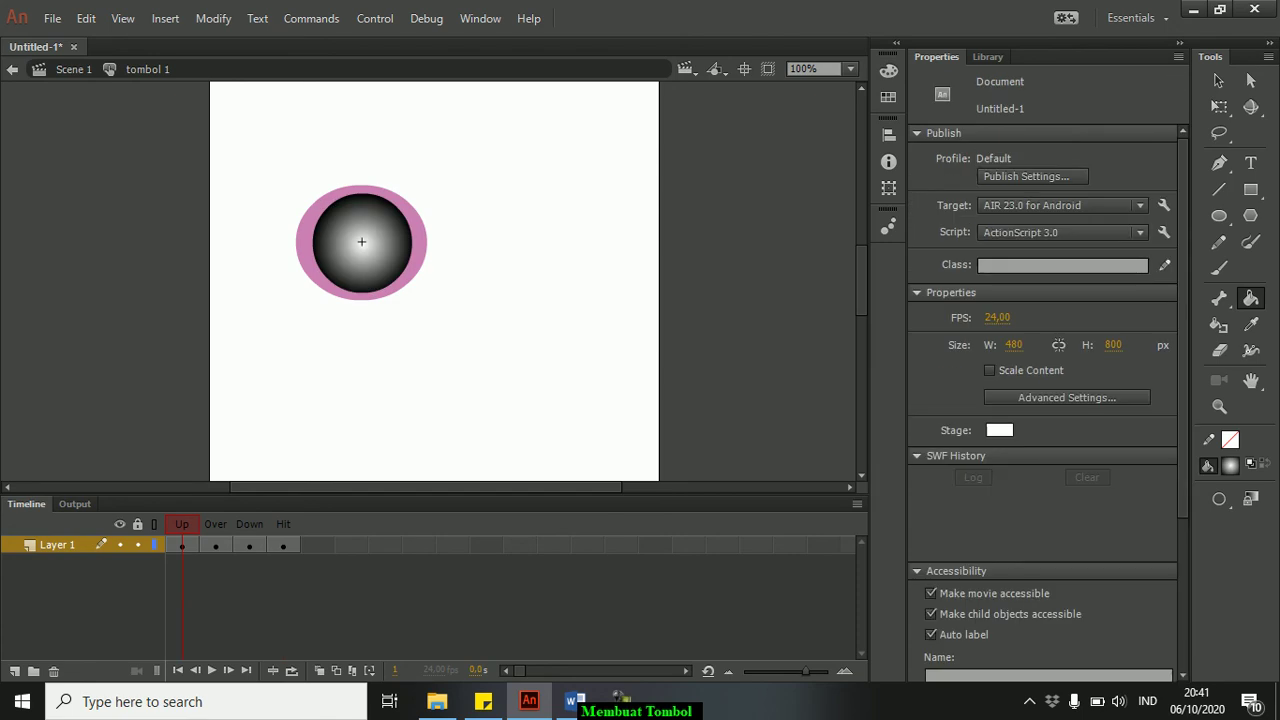
key(period)
key(period)
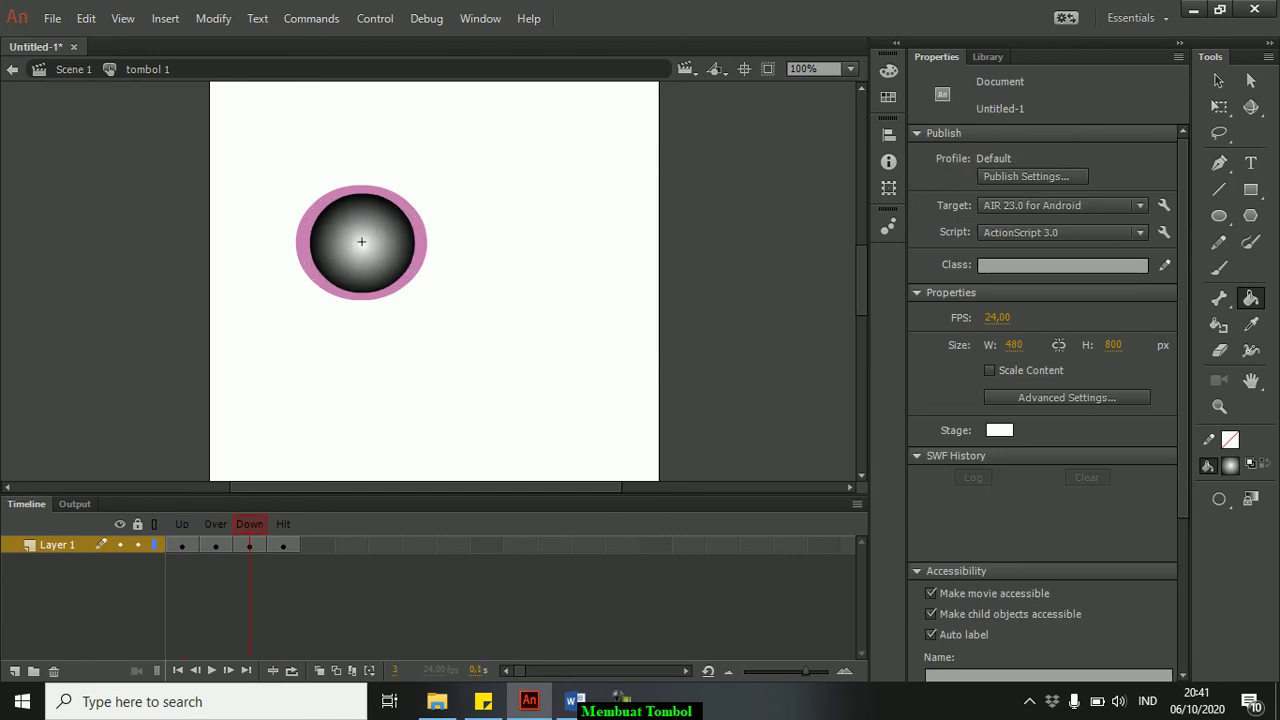
key(period)
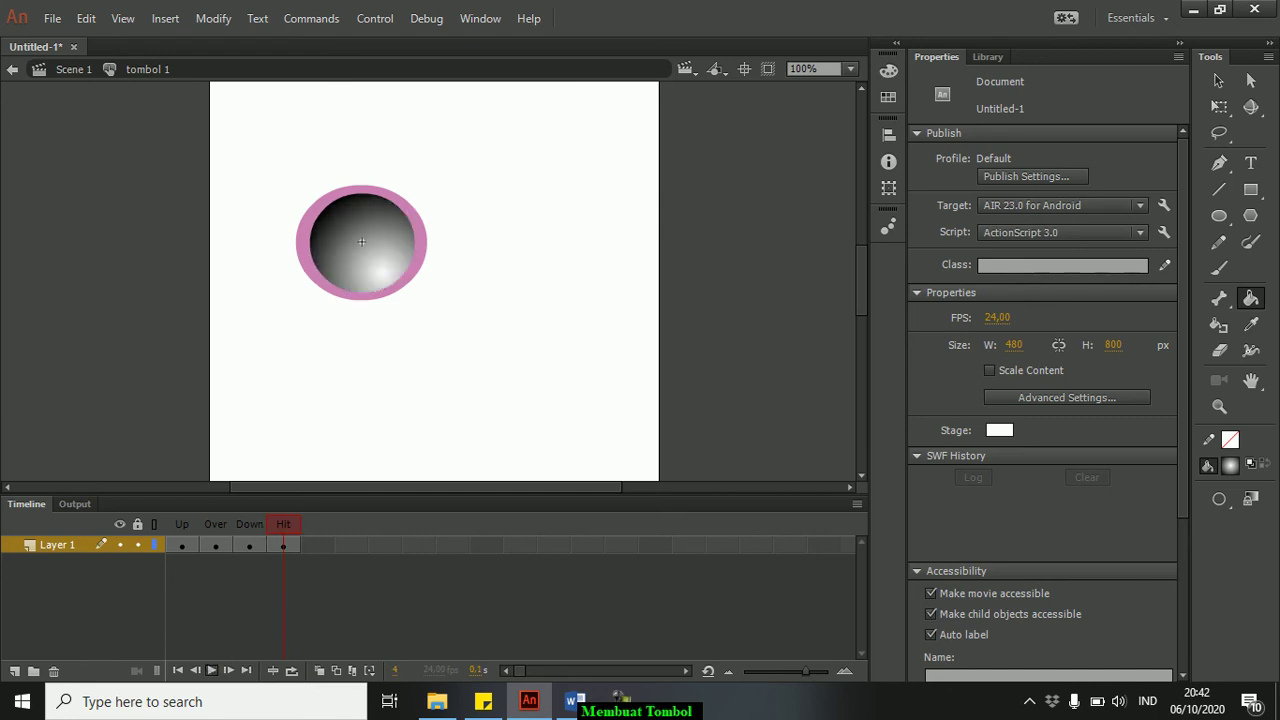
- Test the movie in the AIR preview, and close the preview and hide the Simulator window
click(211, 670)
key(ctrl+Return)
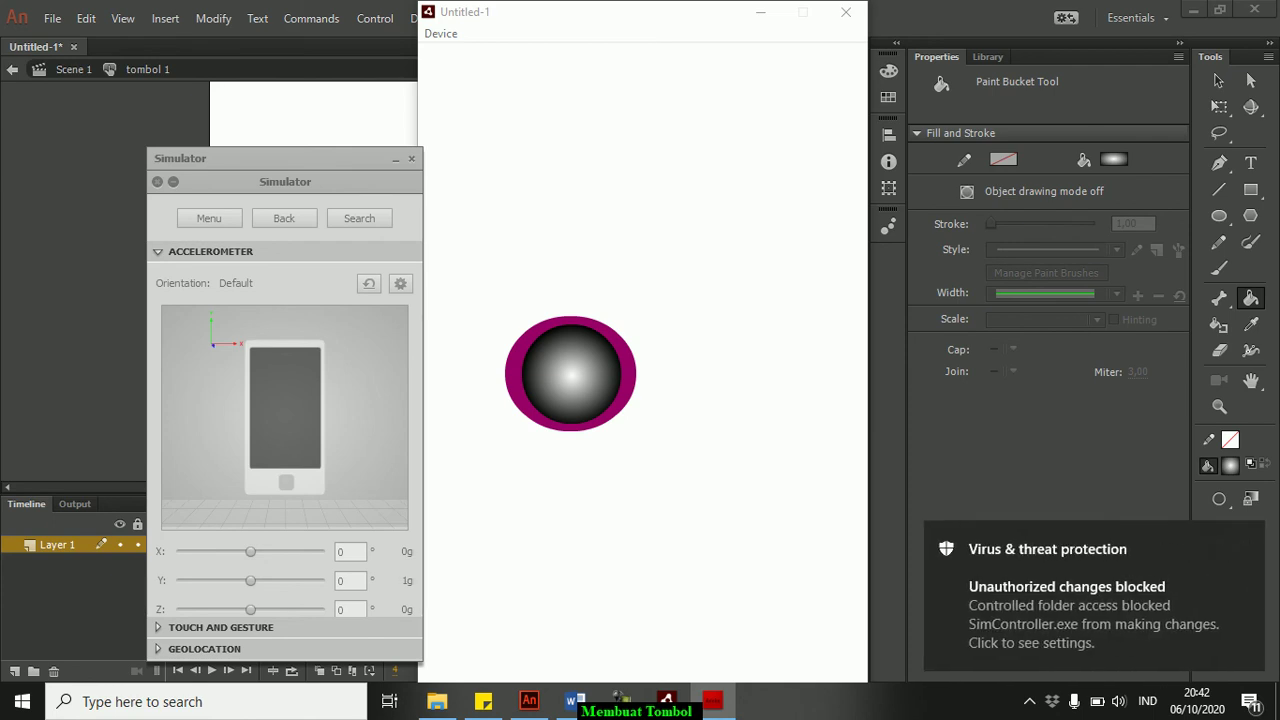
click(846, 12)
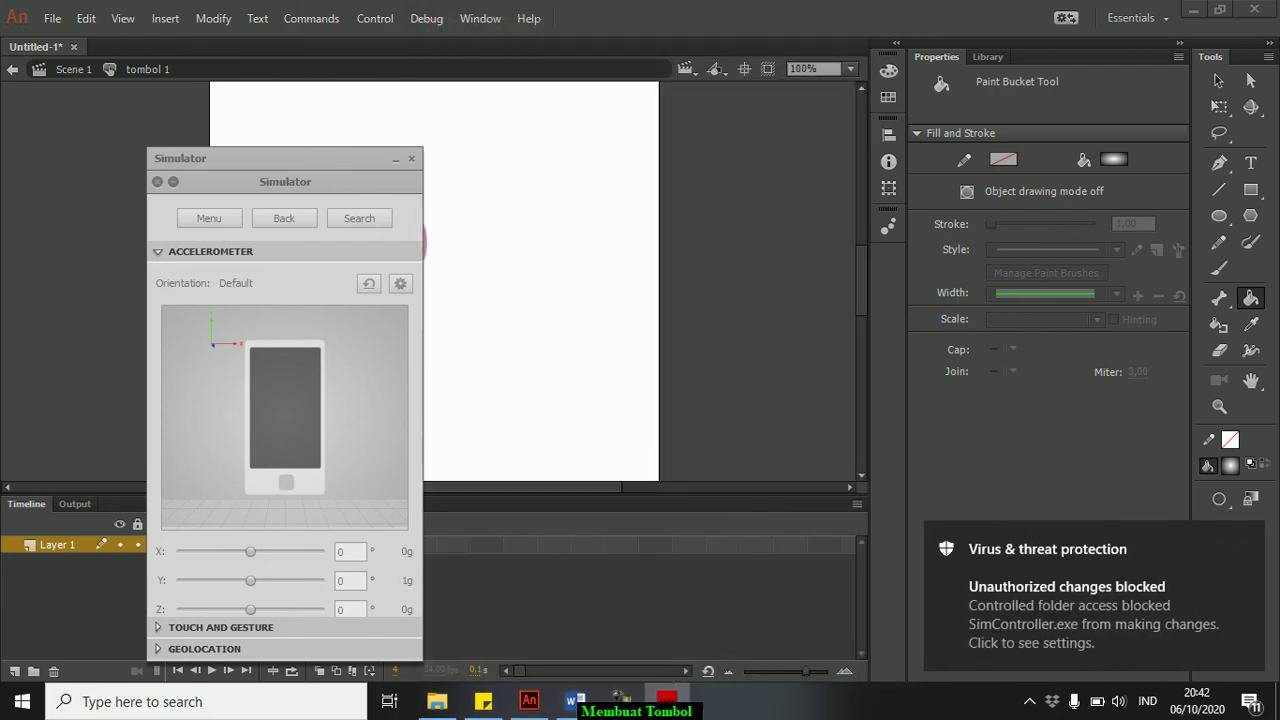
click(667, 700)
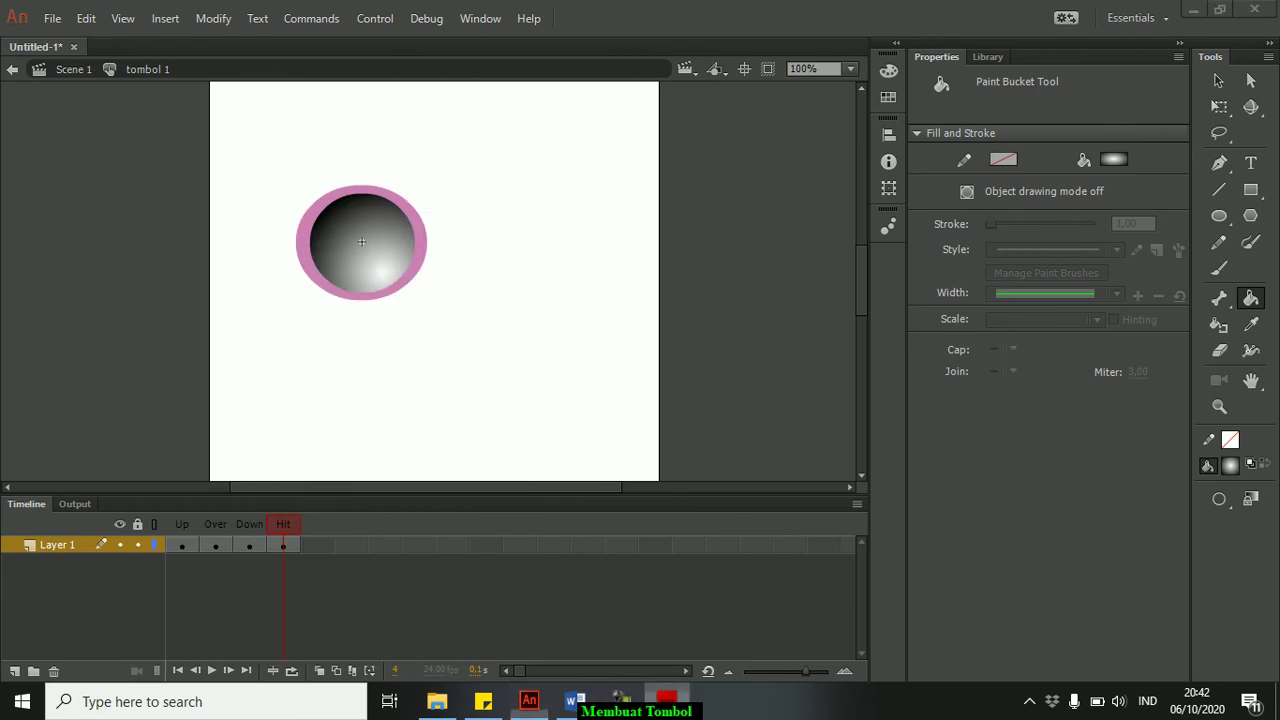
- Run the movie test again to check the button's Over state, and close the preview
click(667, 700)
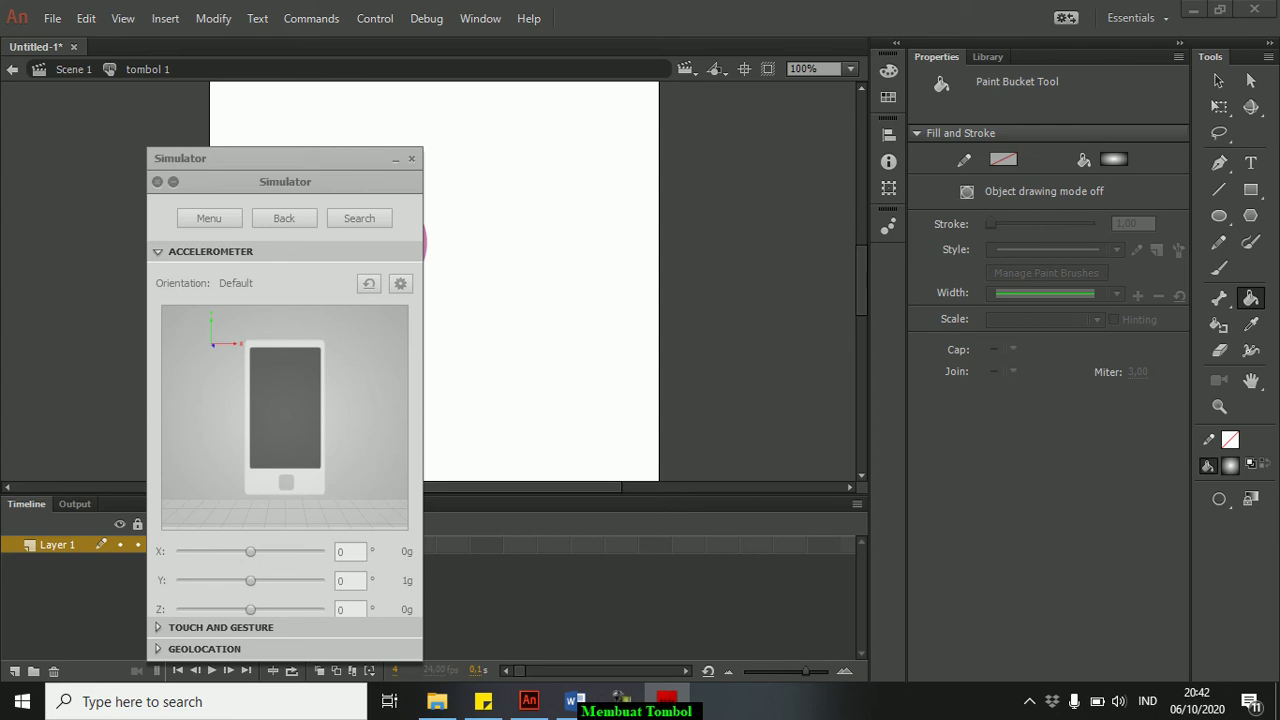
click(621, 701)
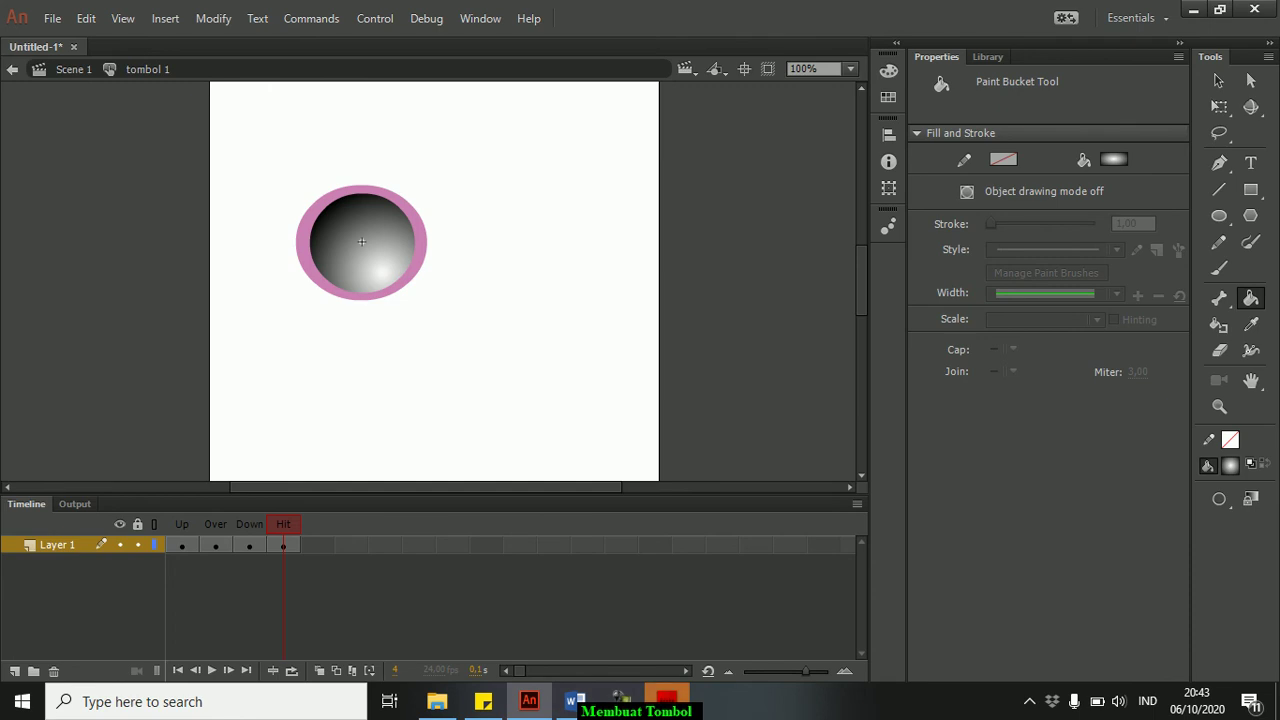
key(ctrl+Return)
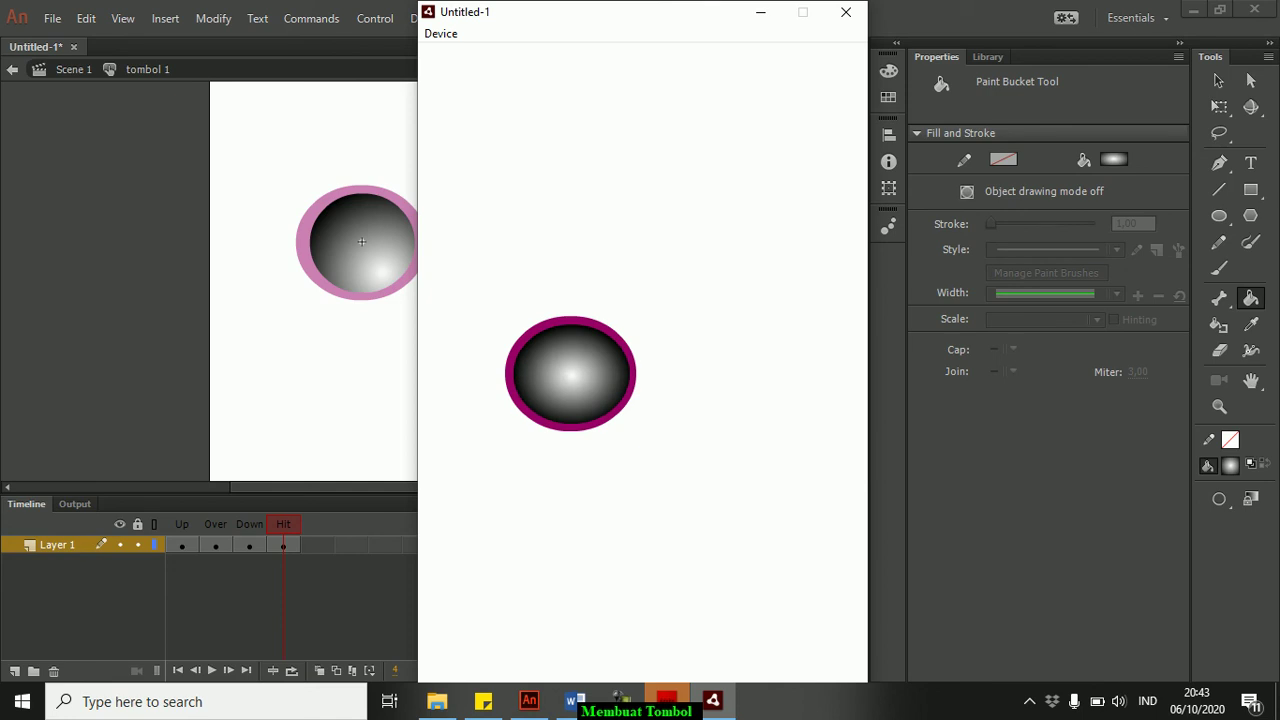
click(845, 12)
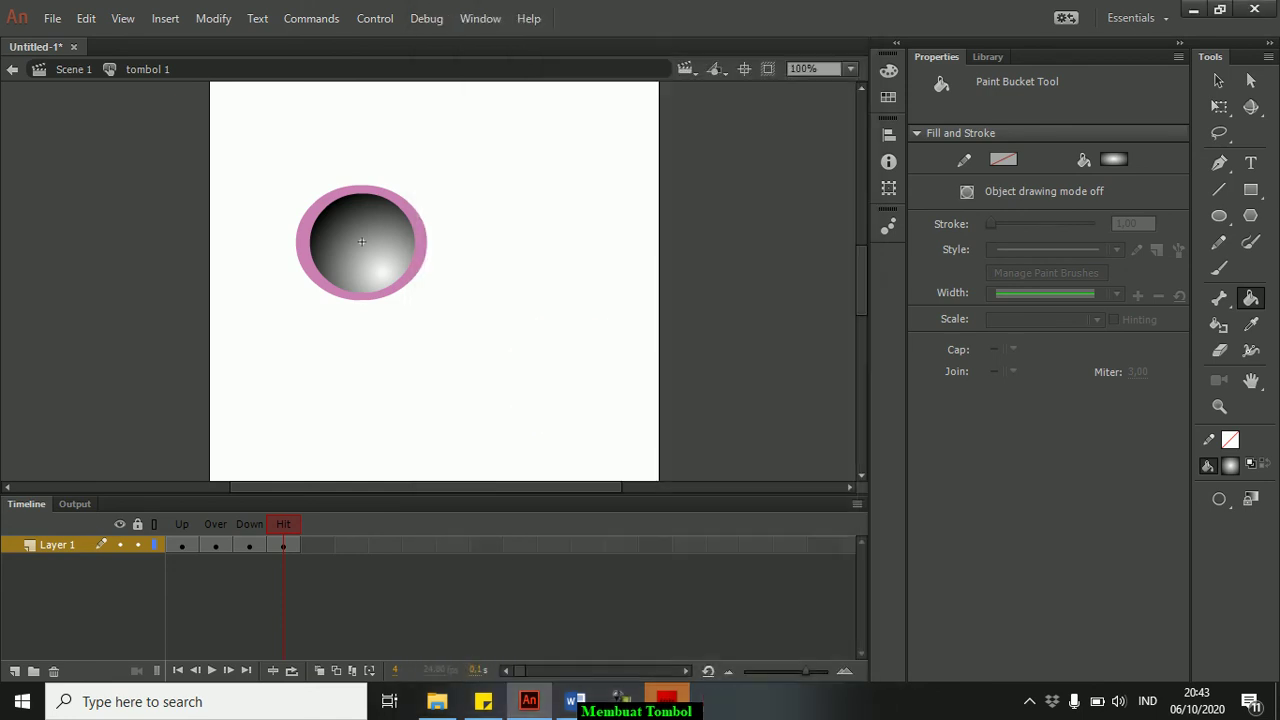
- Shift the gradient highlight to the circle's lower right in the Down frame with the Paint Bucket
click(250, 546)
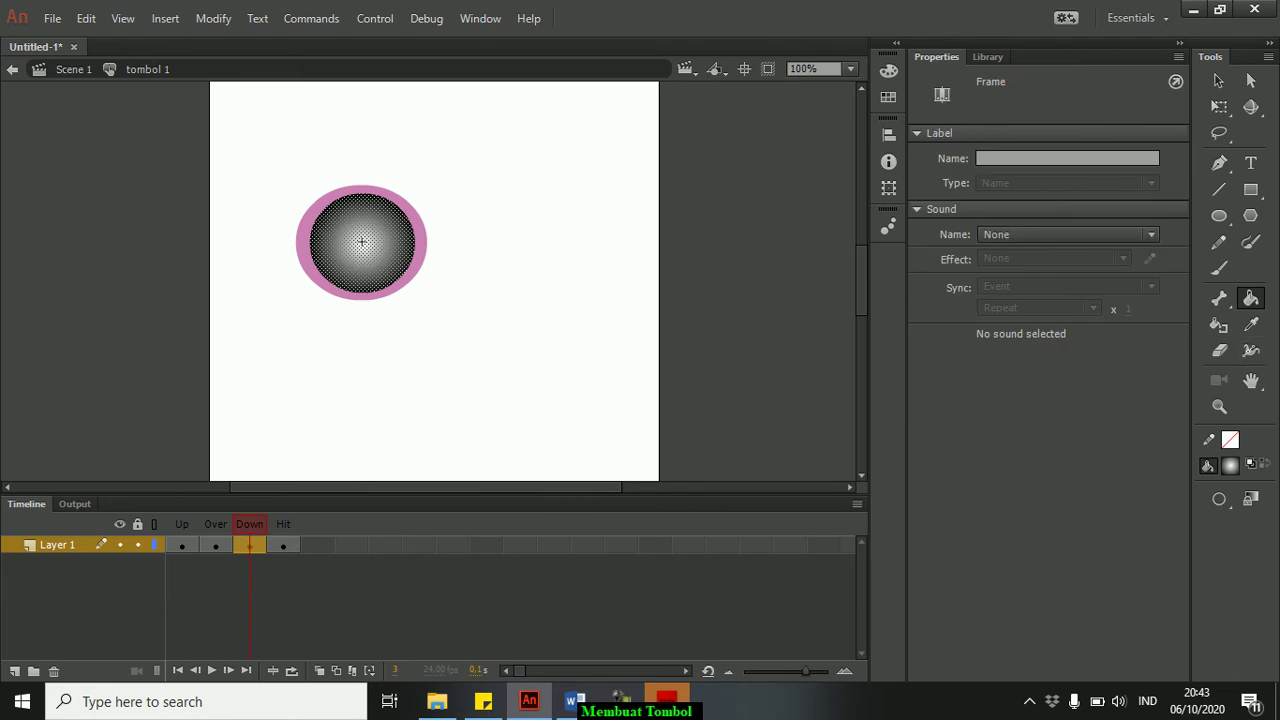
click(1251, 298)
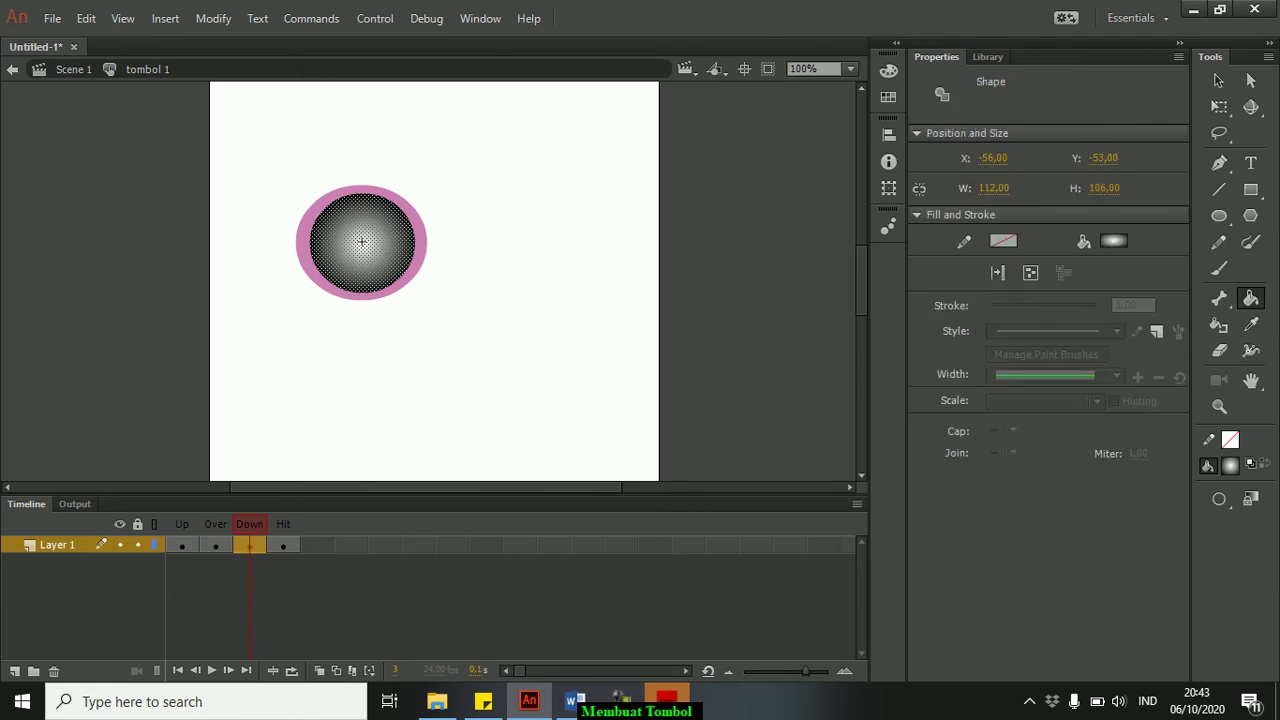
click(362, 242)
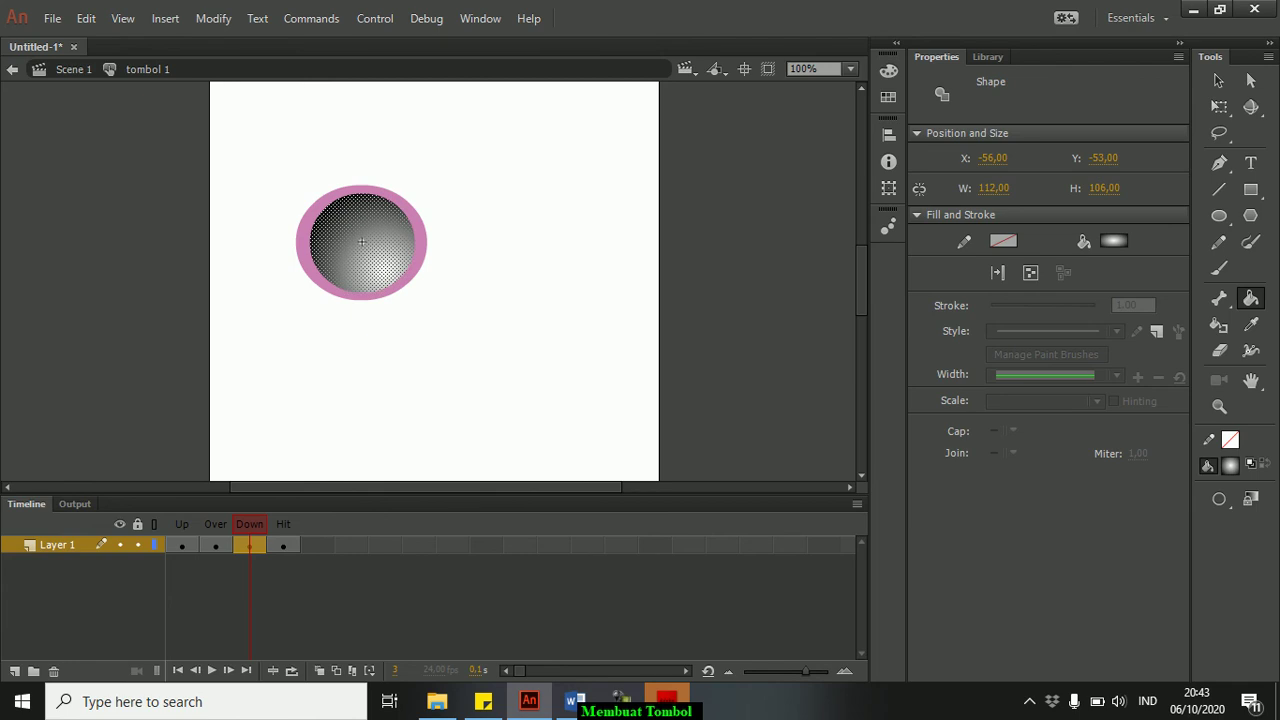
- Test the movie, trigger the button's Down state repeatedly, and close the preview
key(ctrl+Return)
click(571, 374)
click(571, 374)
click(570, 373)
click(571, 374)
click(571, 374)
click(571, 374)
click(571, 374)
click(571, 374)
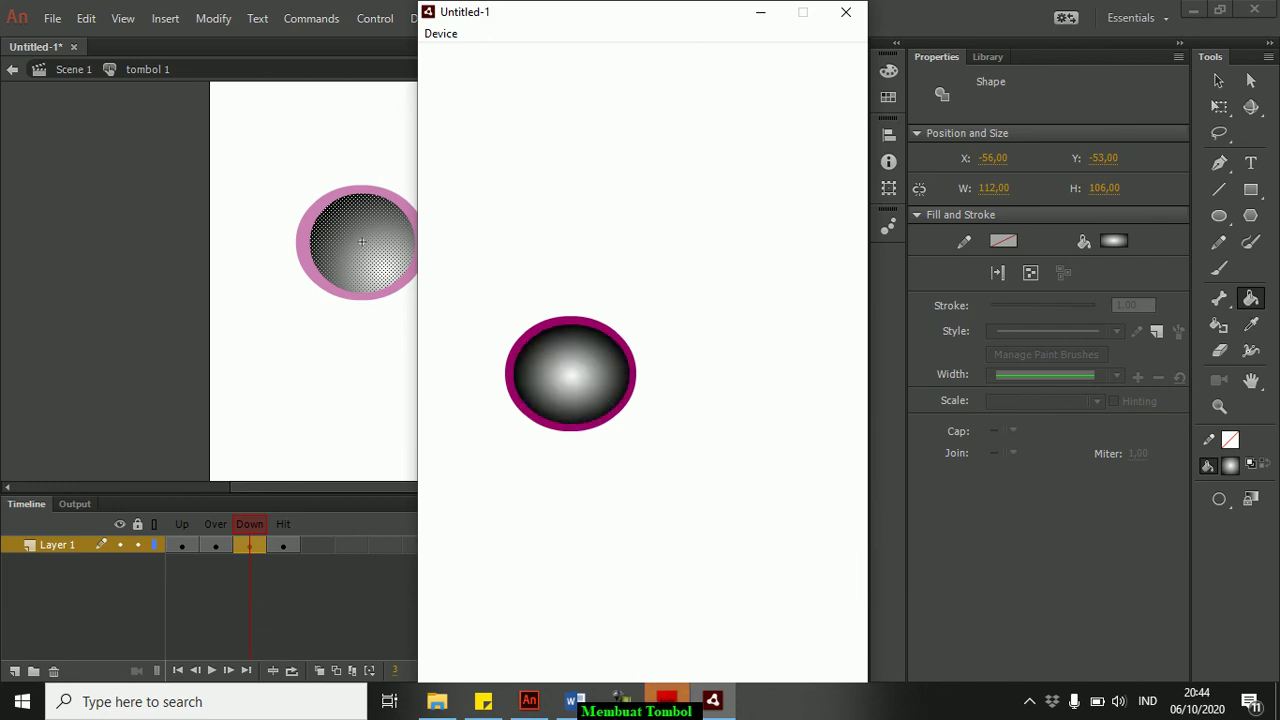
click(570, 373)
click(570, 373)
click(570, 373)
click(570, 373)
click(846, 12)
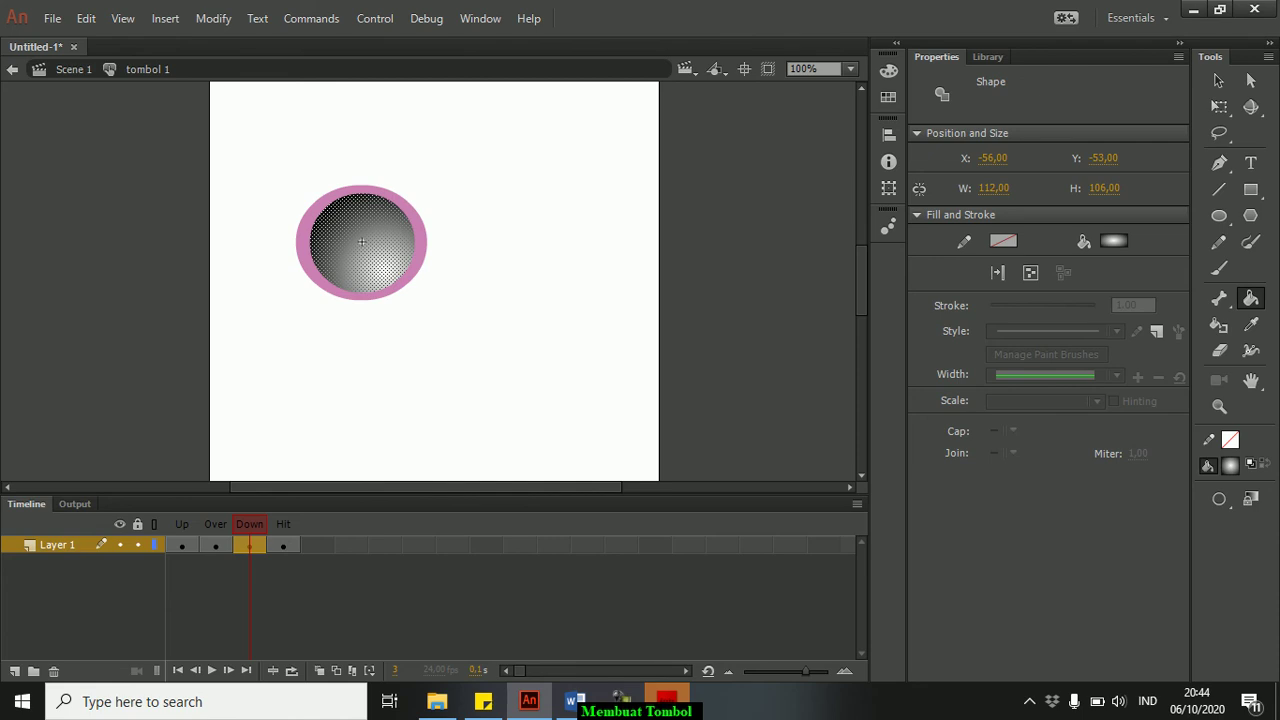
- Check which sounds are available for the Down frame, leaving none assigned
right_click(249, 545)
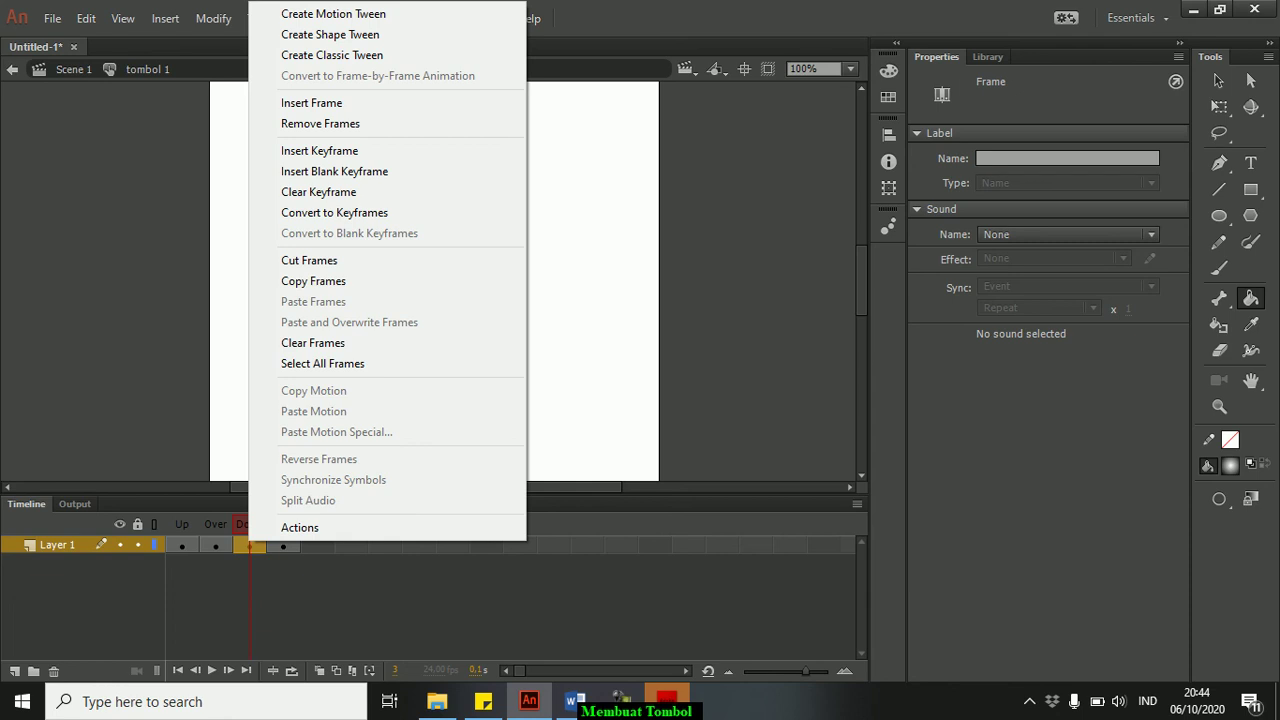
click(1068, 235)
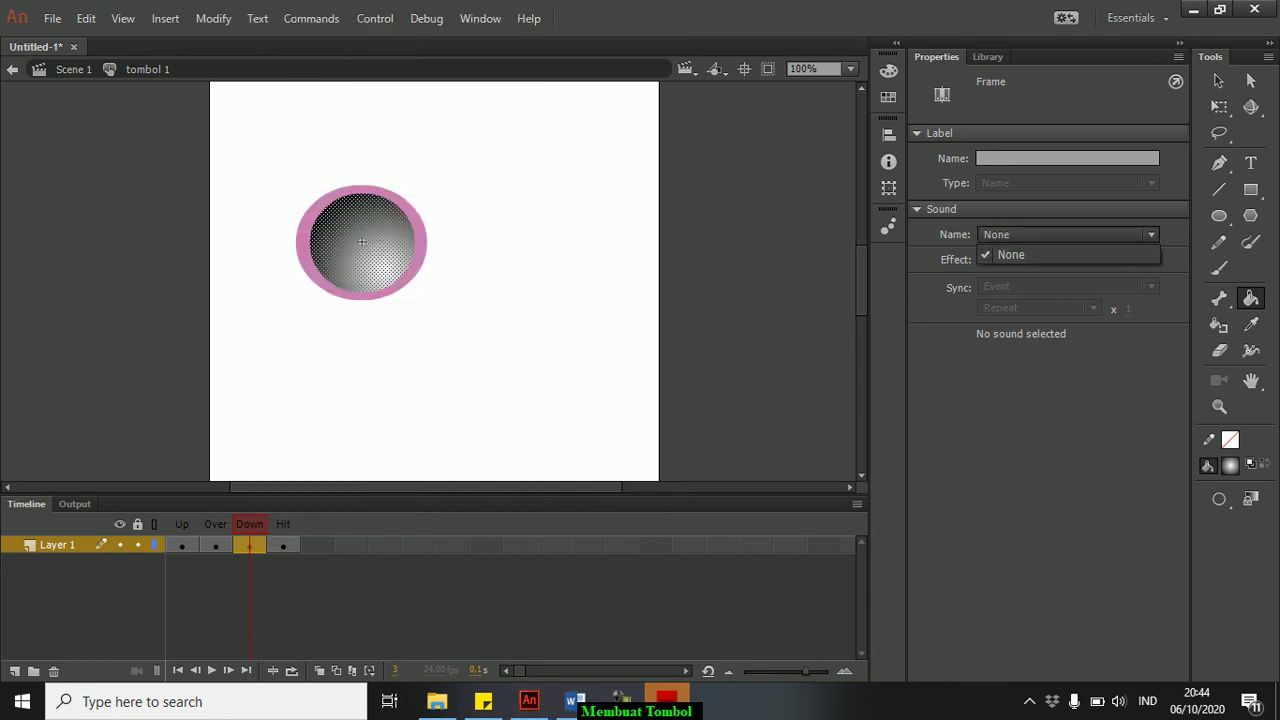
key(Escape)
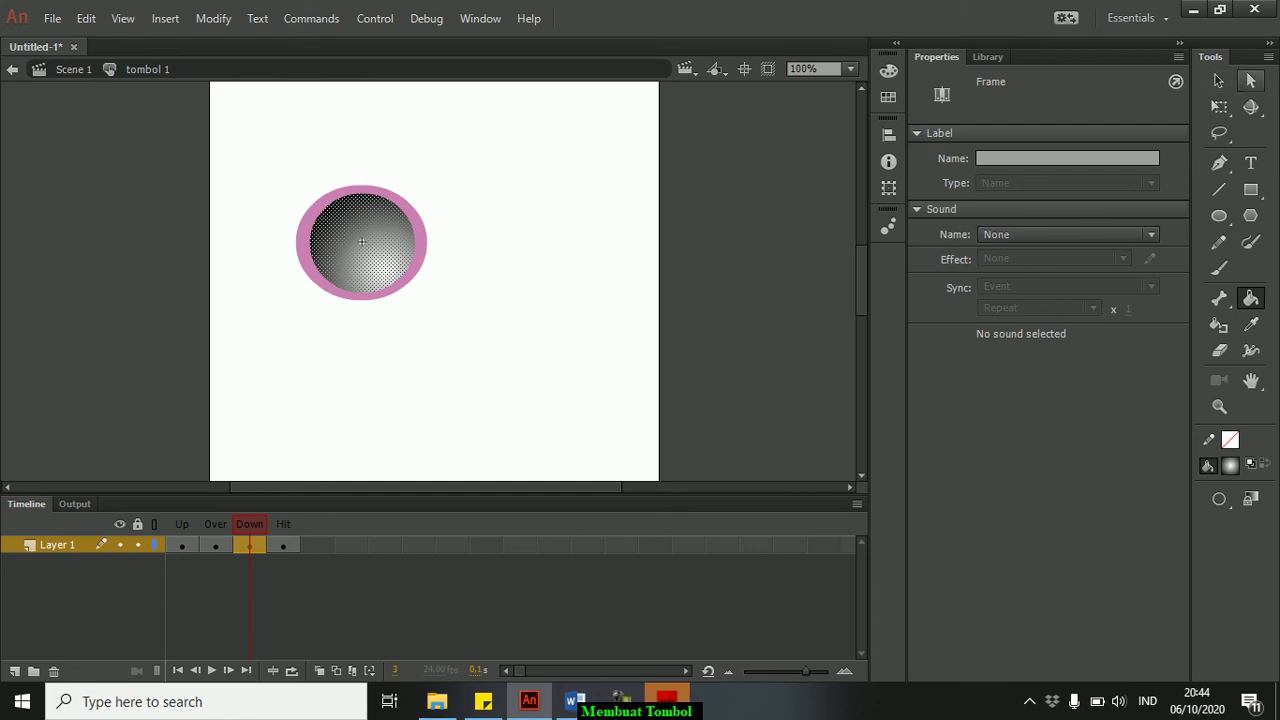
- Switch to the Selection tool, return to Scene 1 and deselect the button
click(1218, 80)
click(74, 69)
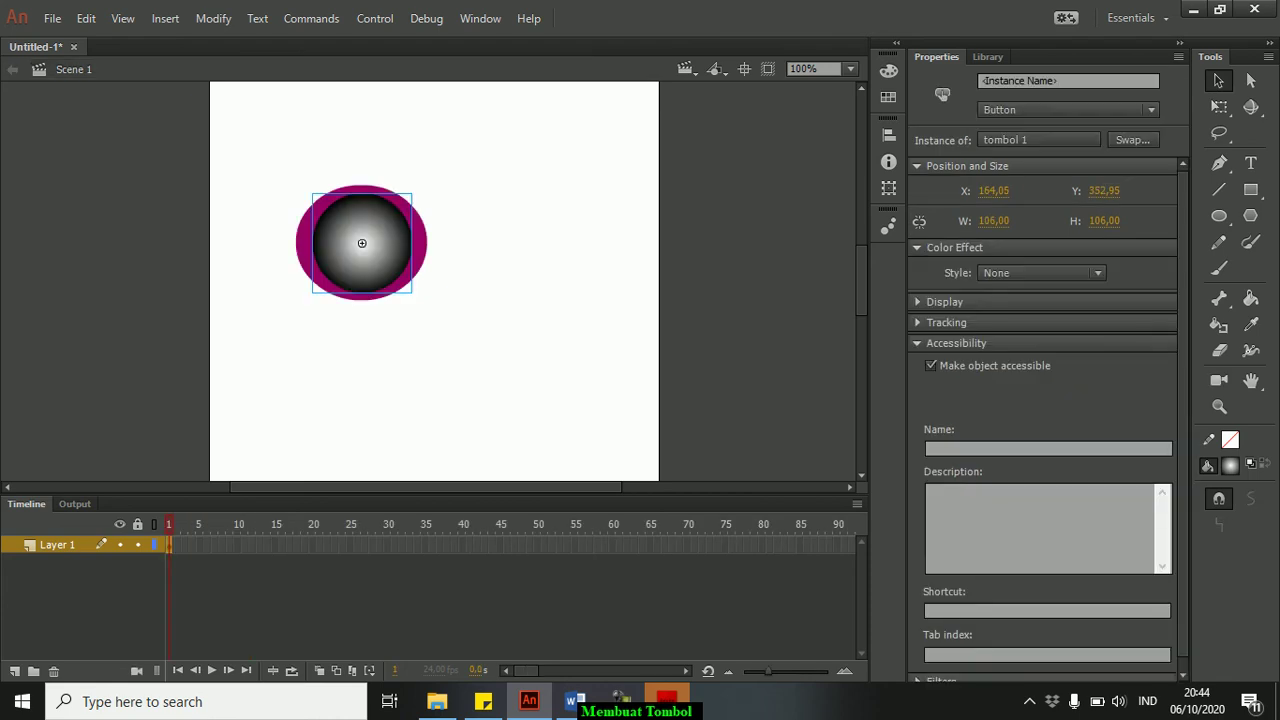
click(500, 360)
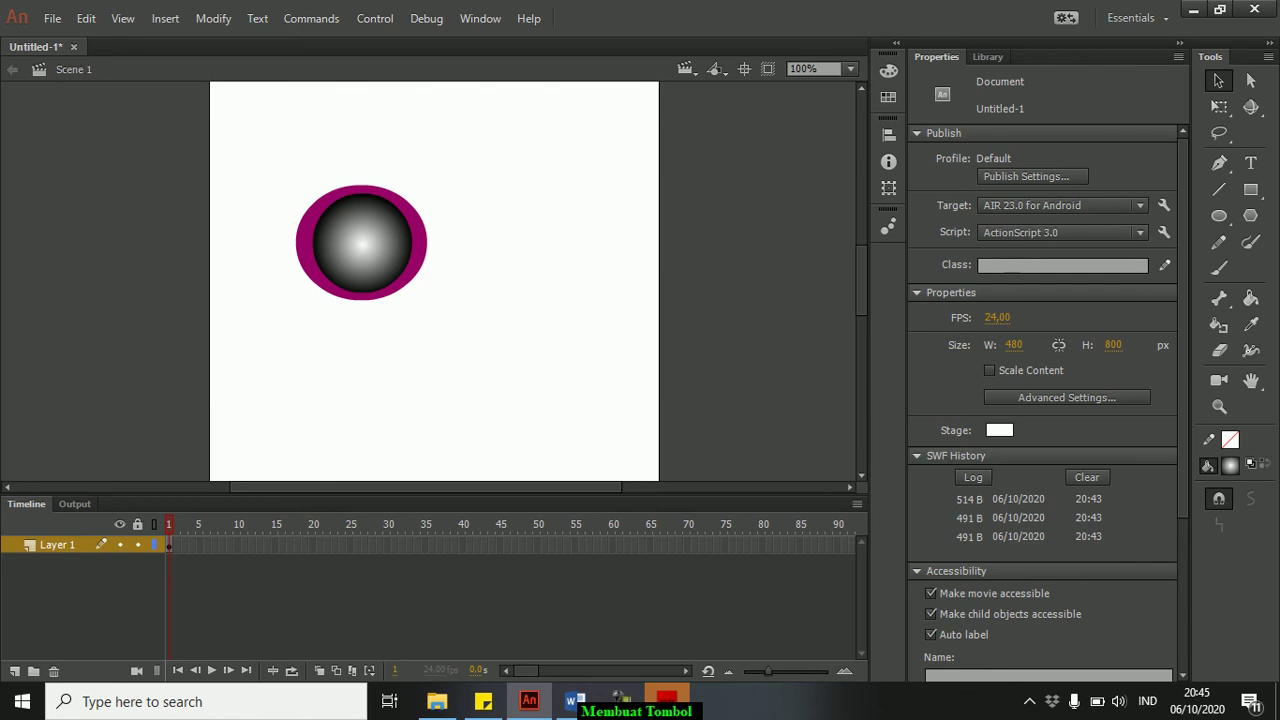
- Open the tombol 1 button for editing in place from Scene 1
click(621, 698)
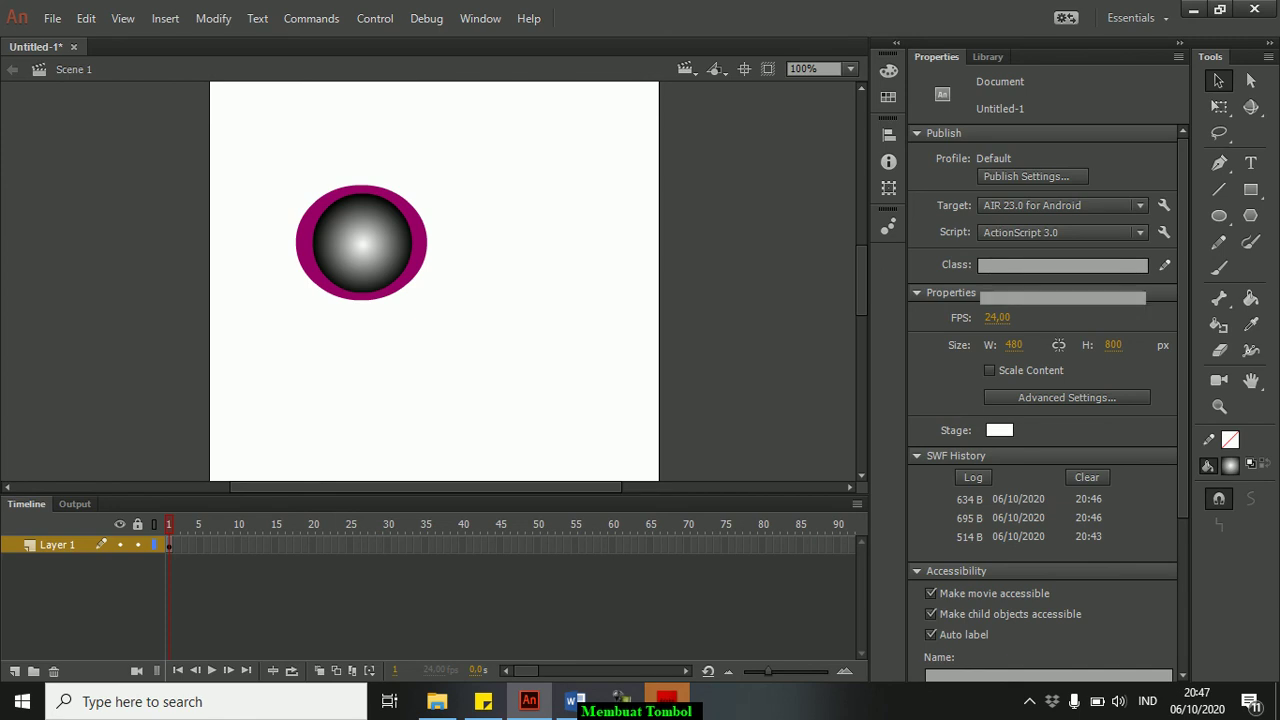
double_click(361, 241)
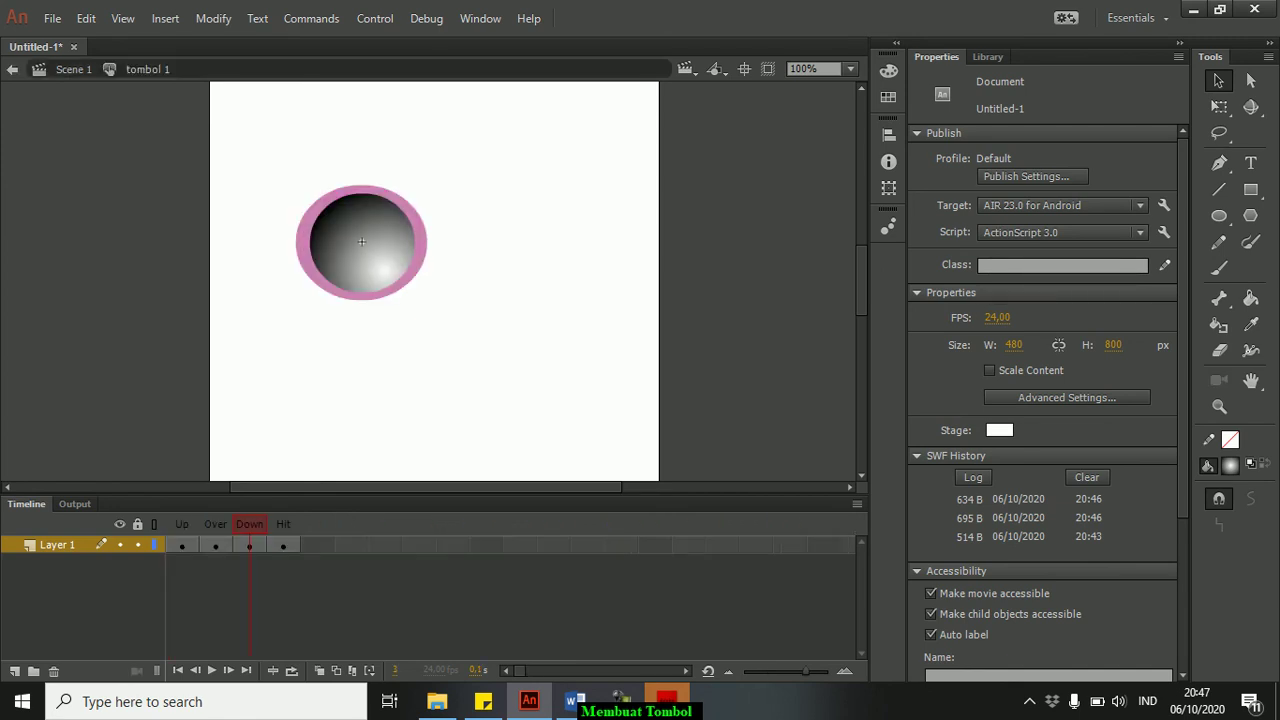